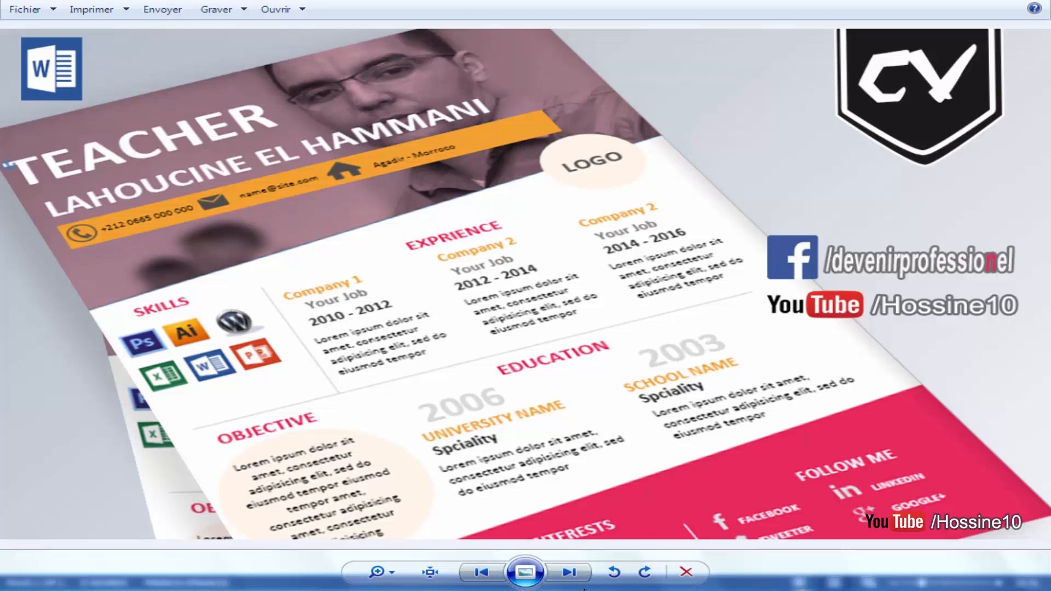
- Switch to the blank Word document and draw a full-width freeform with a slanted upper edge, about 22.55 cm high, down to the page's lower edge
{"action": "mouse_move", "coordinate": [526, 584]}
{"action": "left_click", "coordinate": [652, 528]}
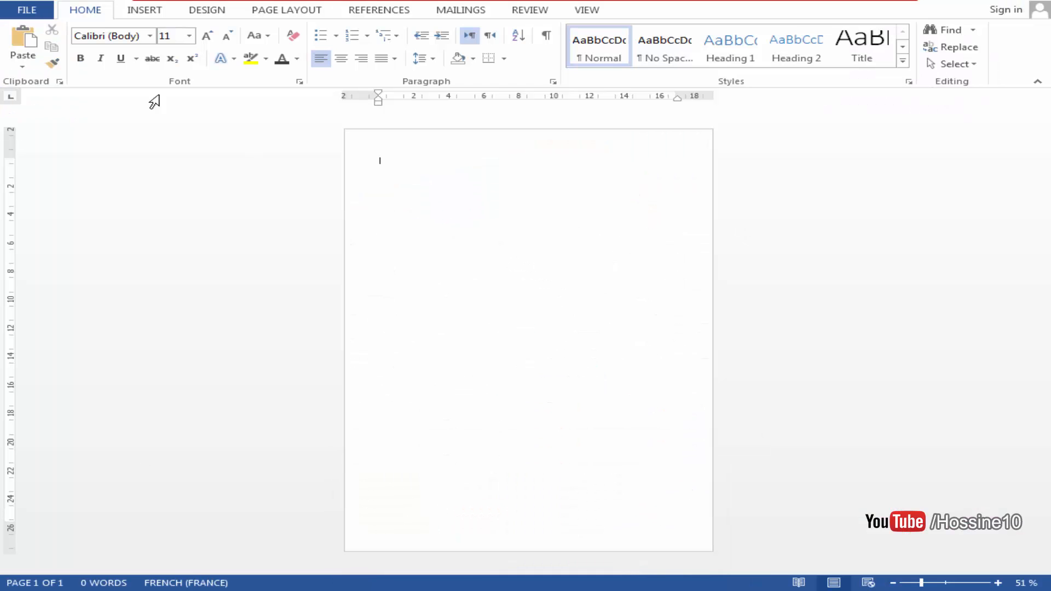
{"action": "left_click", "coordinate": [144, 11]}
{"action": "left_click", "coordinate": [255, 54]}
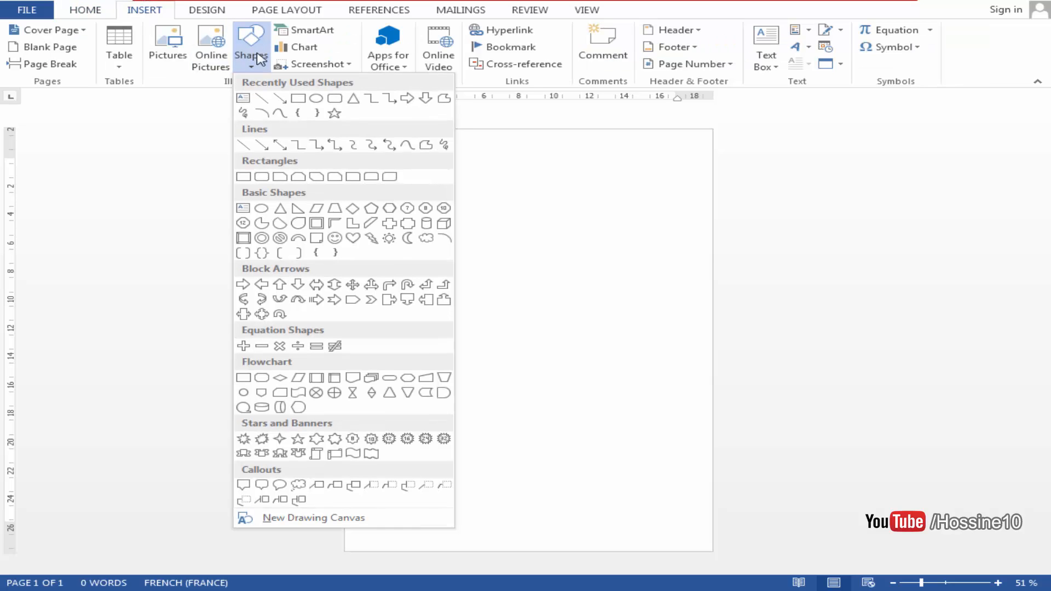
{"action": "left_click", "coordinate": [426, 146]}
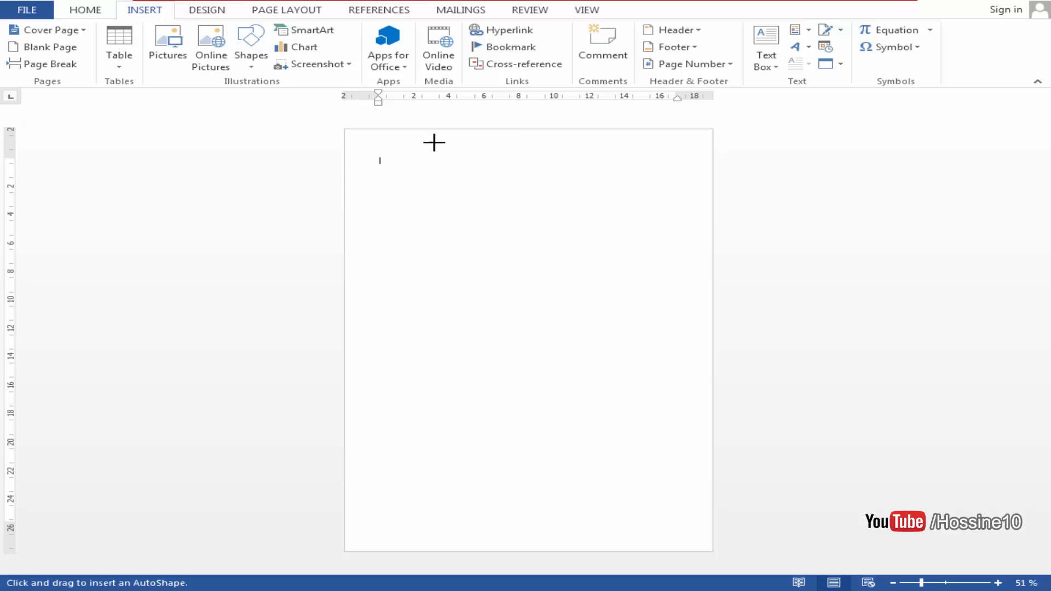
{"action": "left_click", "coordinate": [712, 231]}
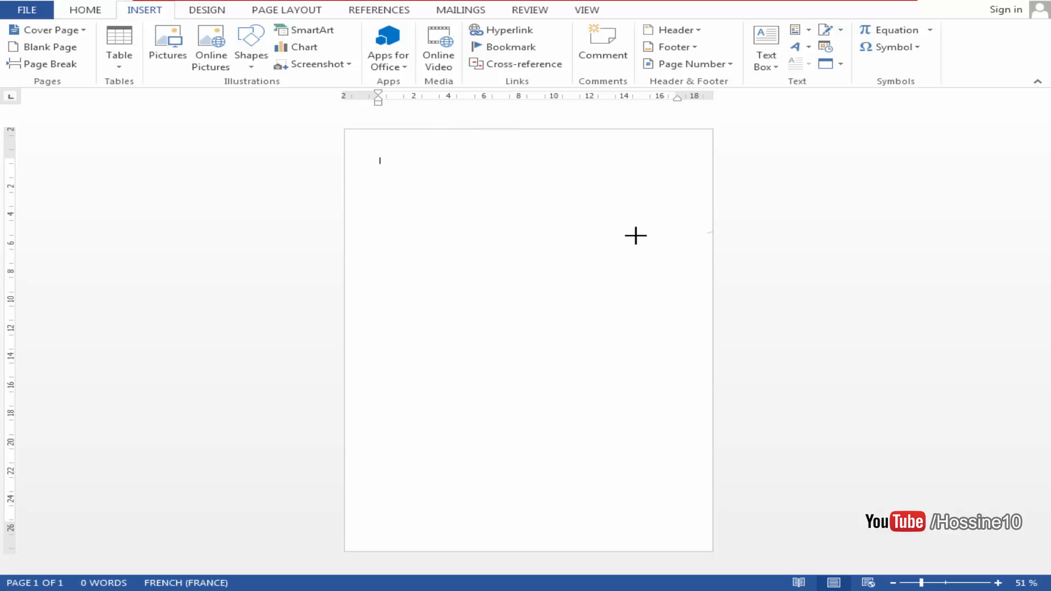
{"action": "left_click", "coordinate": [344, 258]}
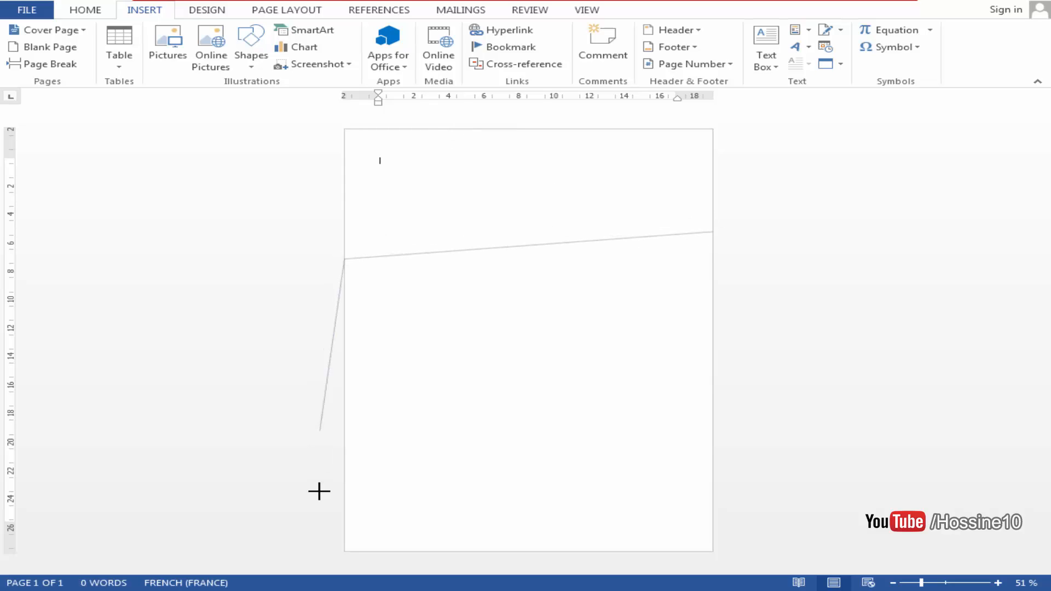
{"action": "left_click", "coordinate": [344, 552]}
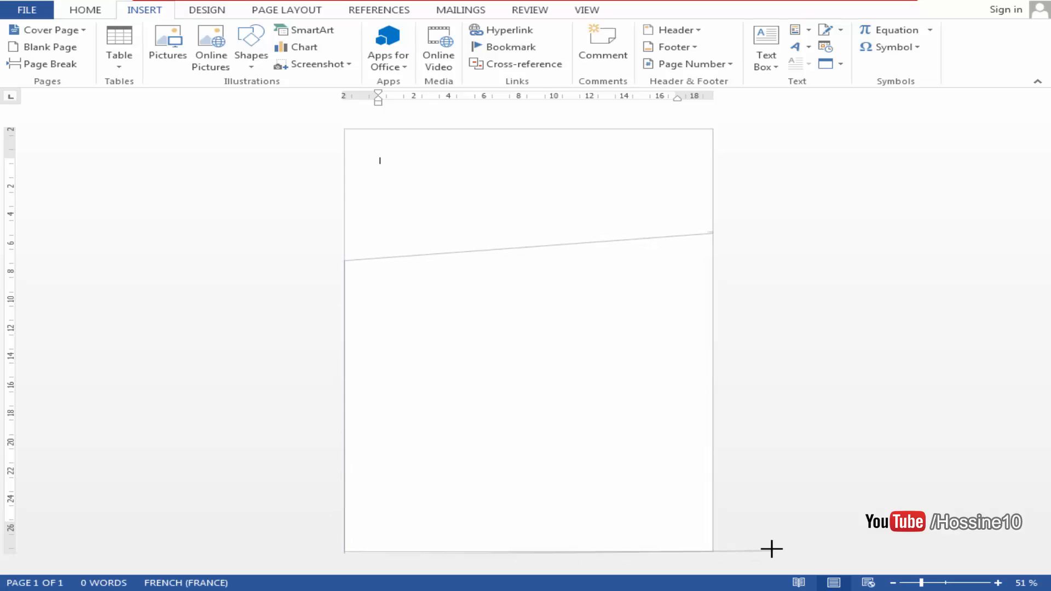
{"action": "left_click", "coordinate": [713, 552]}
{"action": "left_click", "coordinate": [713, 231]}
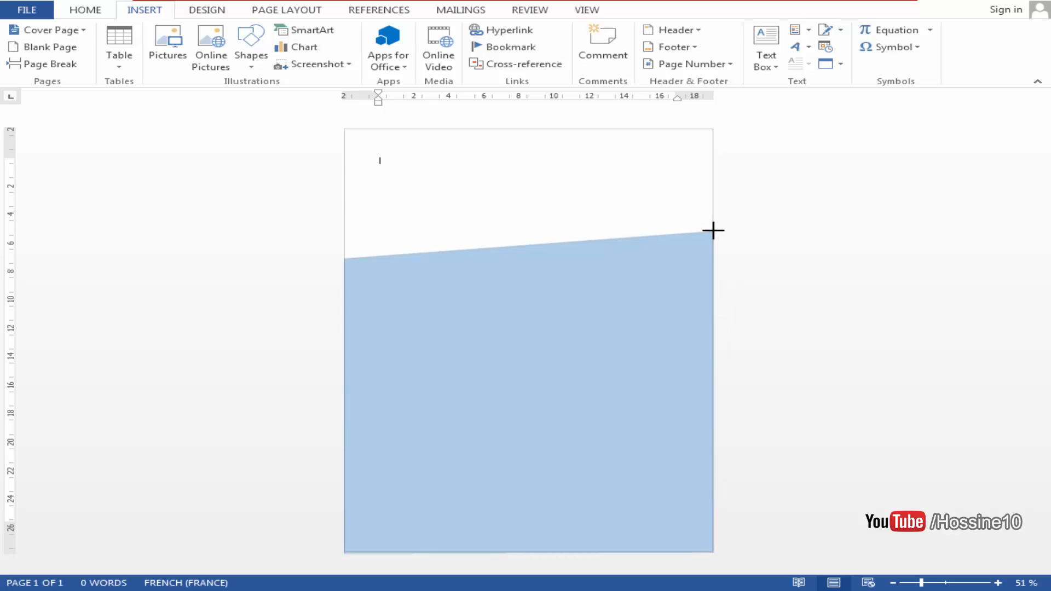
{"action": "double_click", "coordinate": [713, 231]}
{"action": "left_click", "coordinate": [789, 229]}
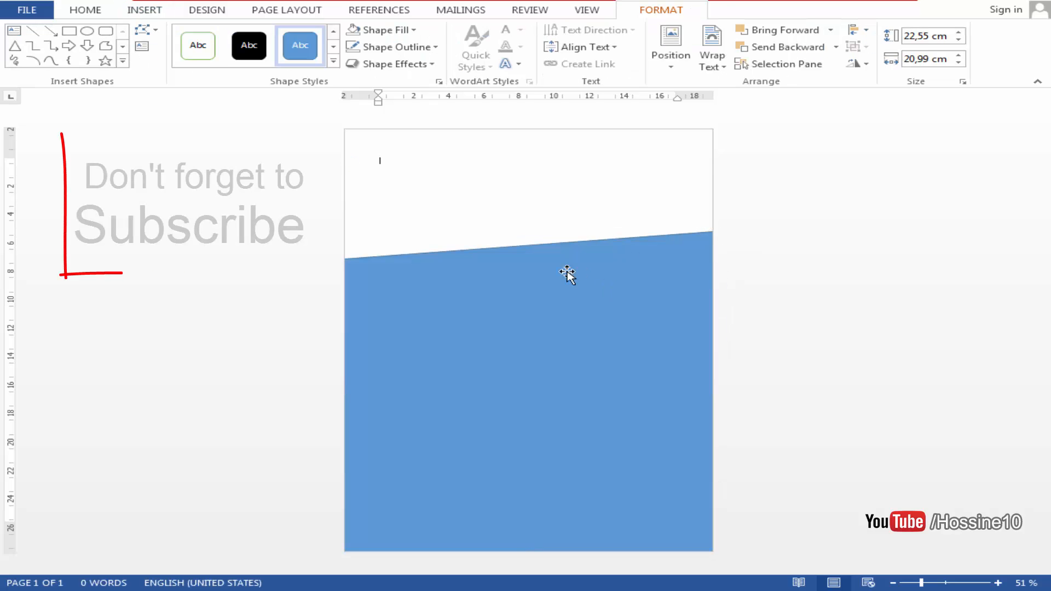
- Fill the large freeform shape with white
{"action": "left_click", "coordinate": [509, 260]}
{"action": "left_click", "coordinate": [396, 34]}
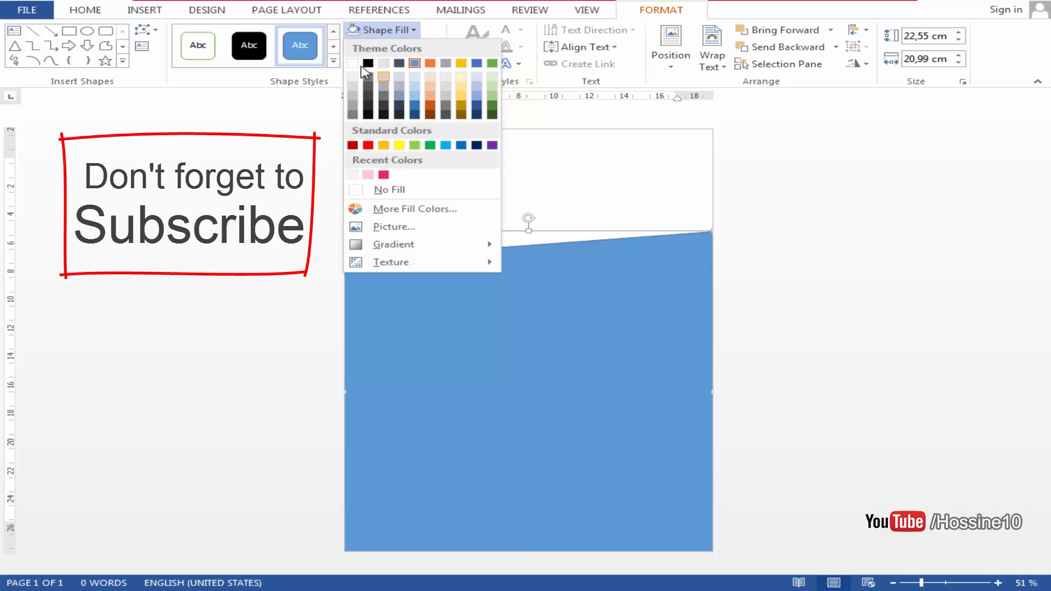
{"action": "left_click", "coordinate": [368, 188]}
{"action": "left_click", "coordinate": [864, 239]}
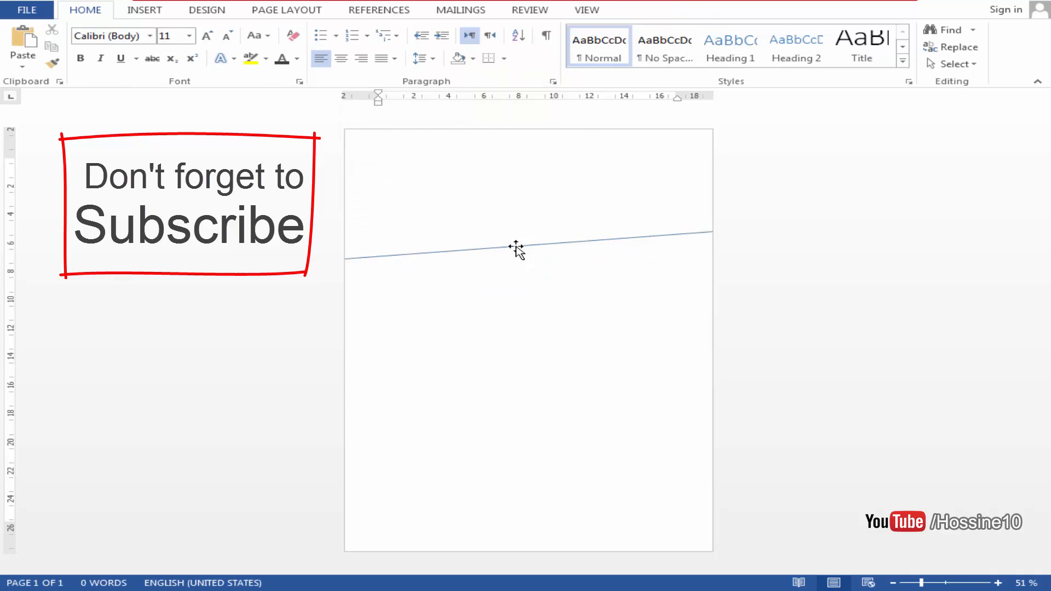
- Reduce the white shape's height to 21.9 cm and move it down to meet the page's lower edge
{"action": "left_click", "coordinate": [206, 11]}
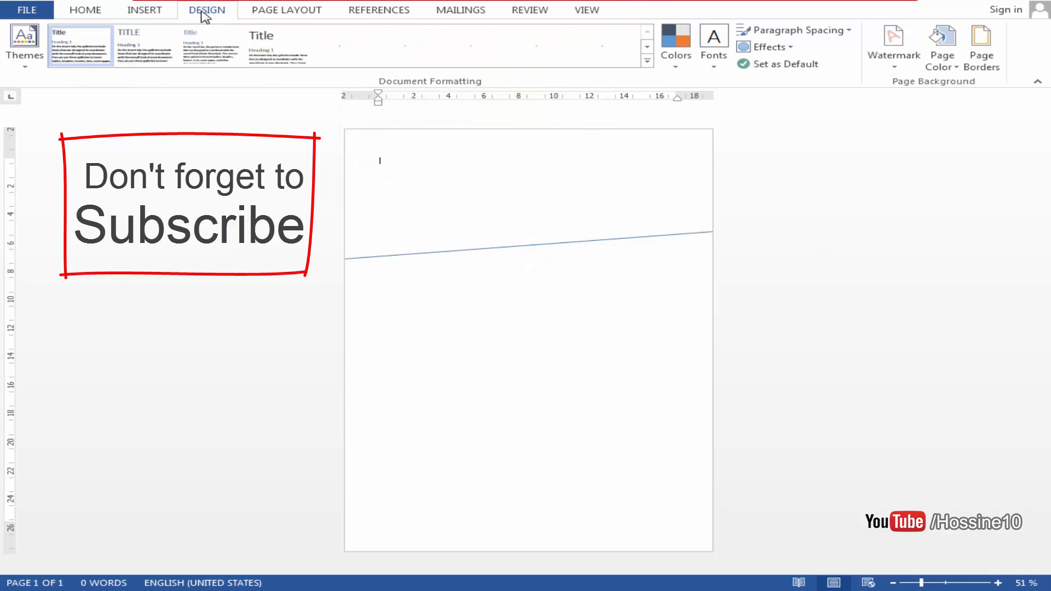
{"action": "left_click", "coordinate": [500, 338]}
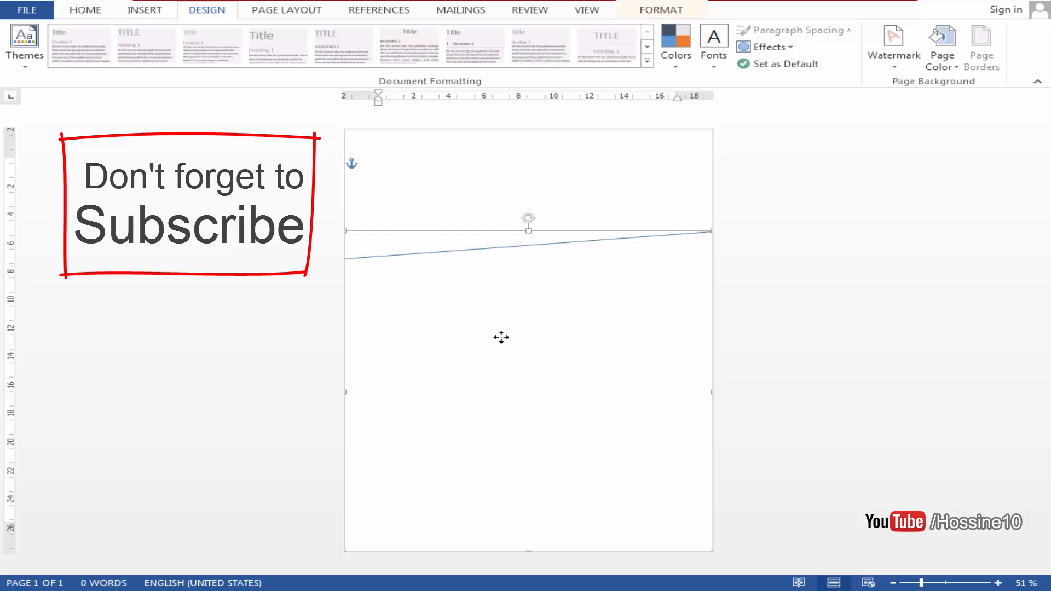
{"action": "double_click", "coordinate": [613, 309]}
{"action": "left_click", "coordinate": [958, 40]}
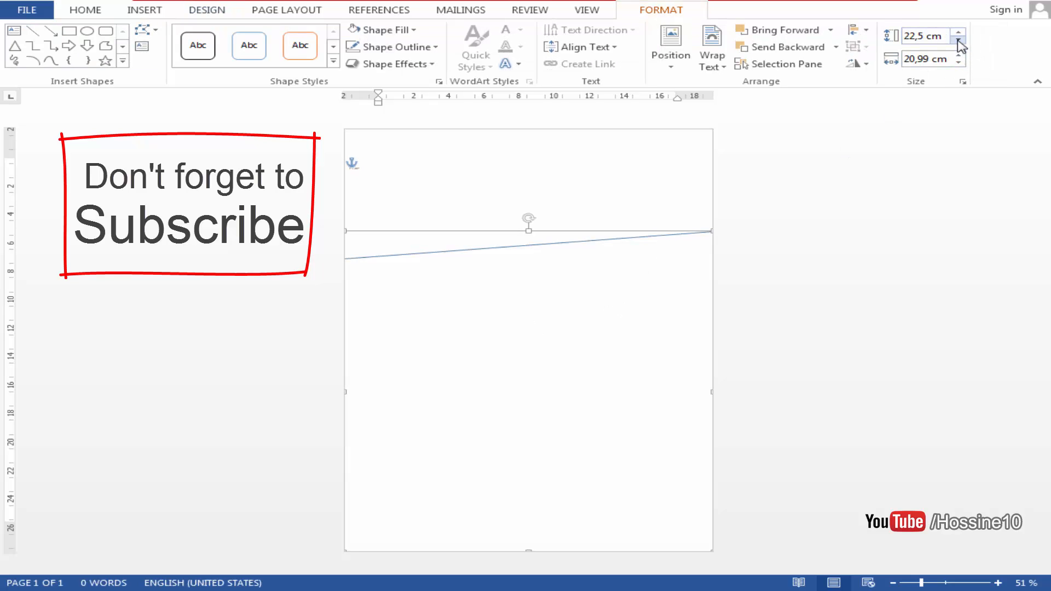
{"action": "left_click", "coordinate": [958, 40]}
{"action": "left_click", "coordinate": [959, 41]}
{"action": "left_click", "coordinate": [958, 40]}
{"action": "left_click", "coordinate": [959, 41]}
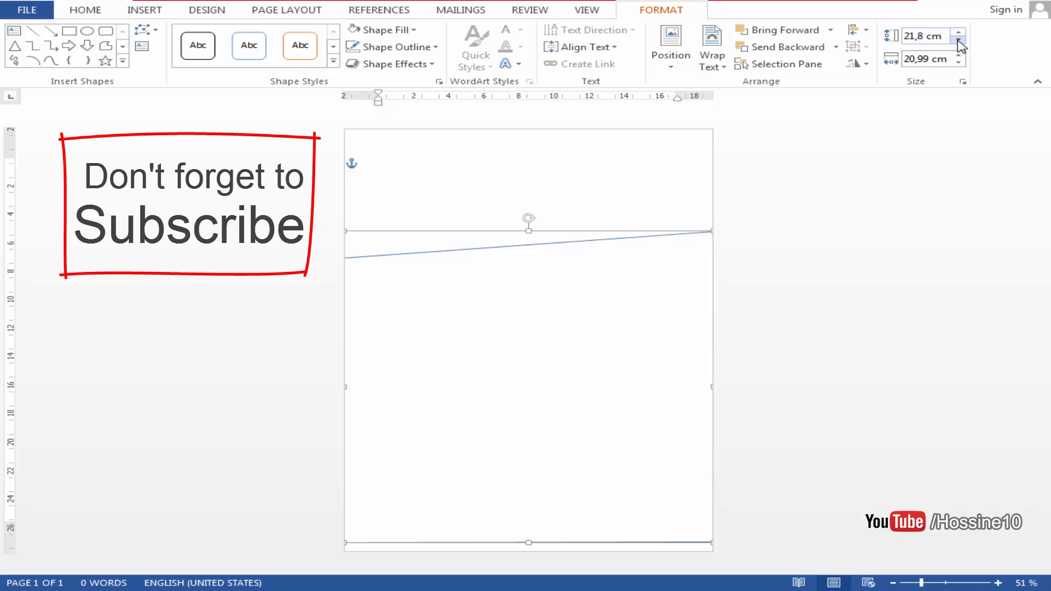
{"action": "left_click", "coordinate": [958, 32]}
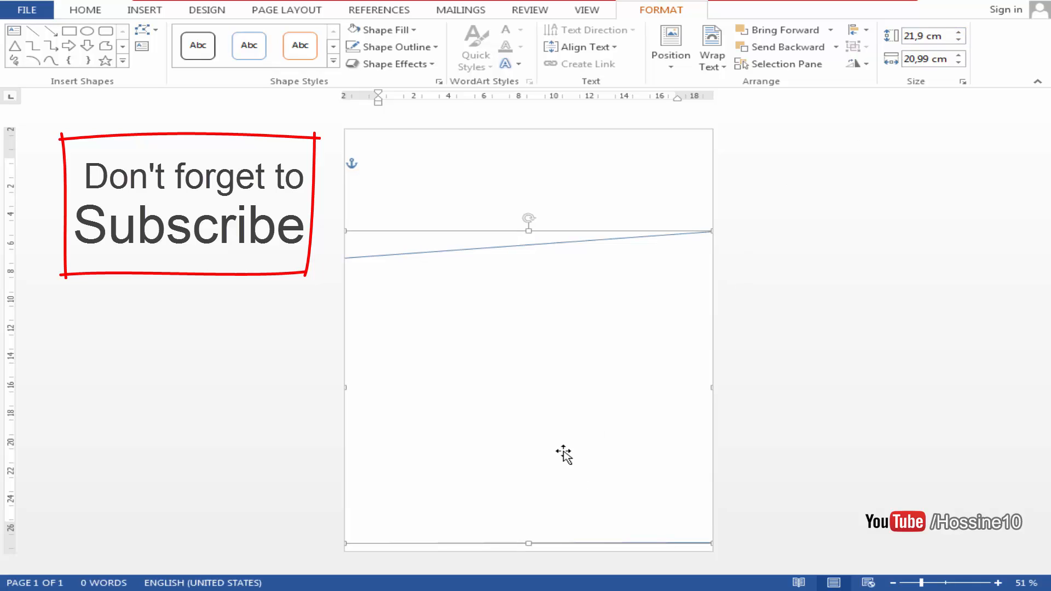
{"action": "left_click_drag", "start_coordinate": [562, 450], "coordinate": [564, 460]}
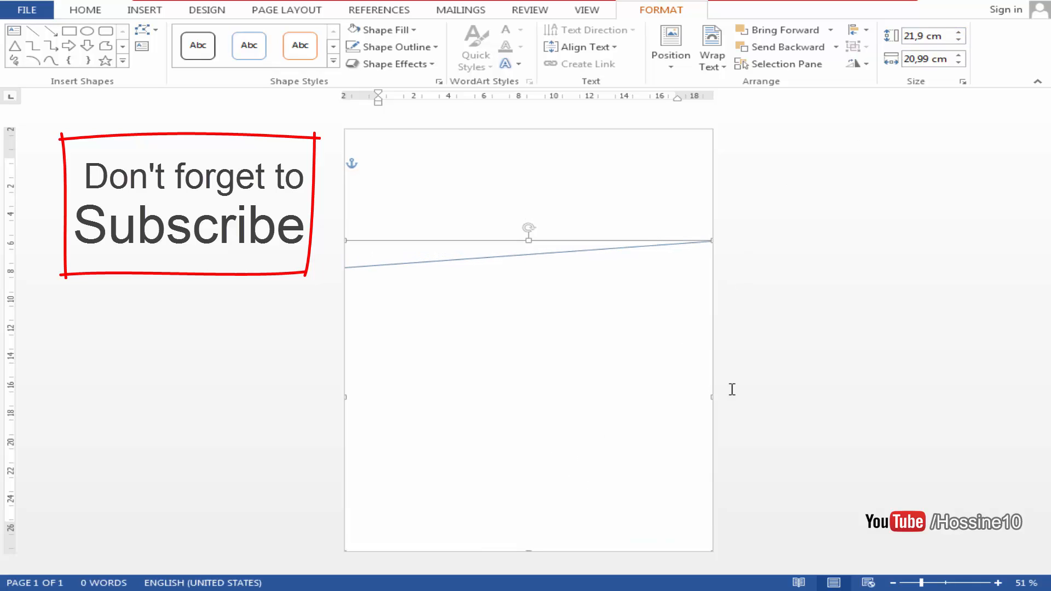
{"action": "left_click", "coordinate": [821, 350]}
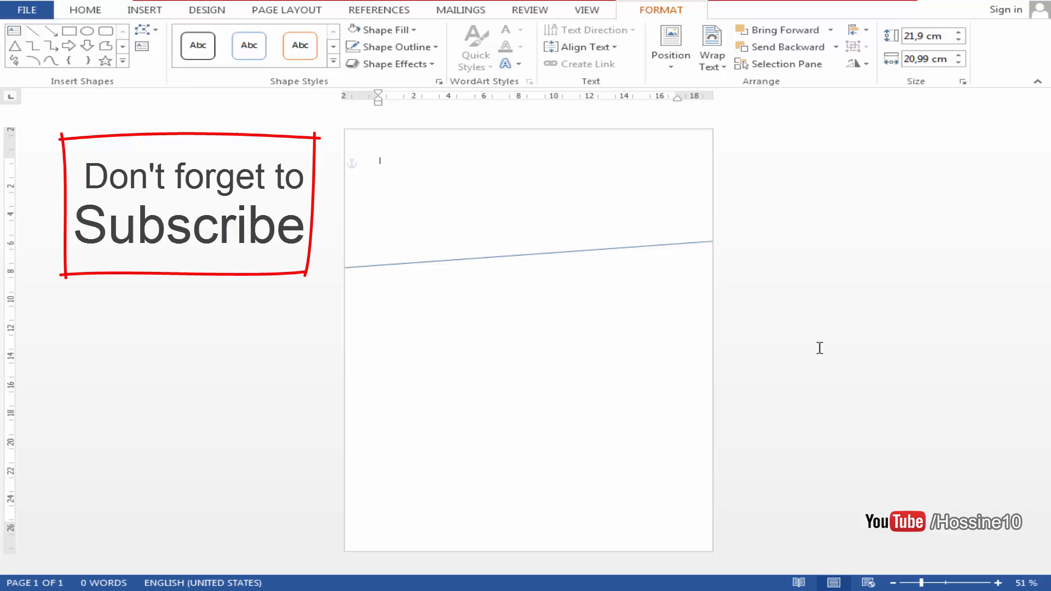
- Draw a second full-width freeform with a slanted upper edge at the foot of the page, about 8.04 cm high and 20.99 cm wide
{"action": "left_click", "coordinate": [160, 9]}
{"action": "left_click", "coordinate": [247, 38]}
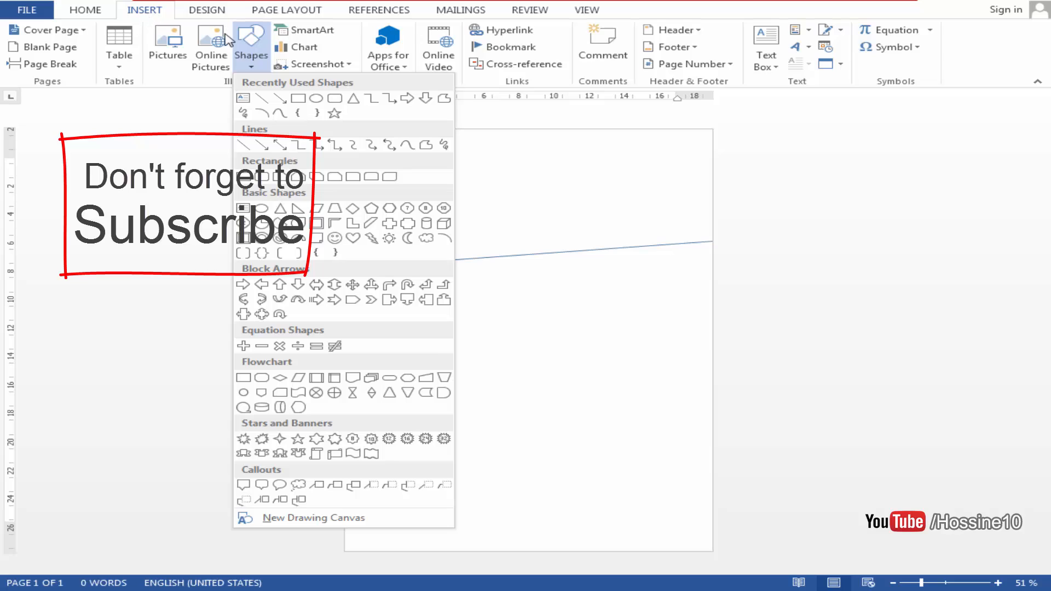
{"action": "left_click", "coordinate": [410, 145]}
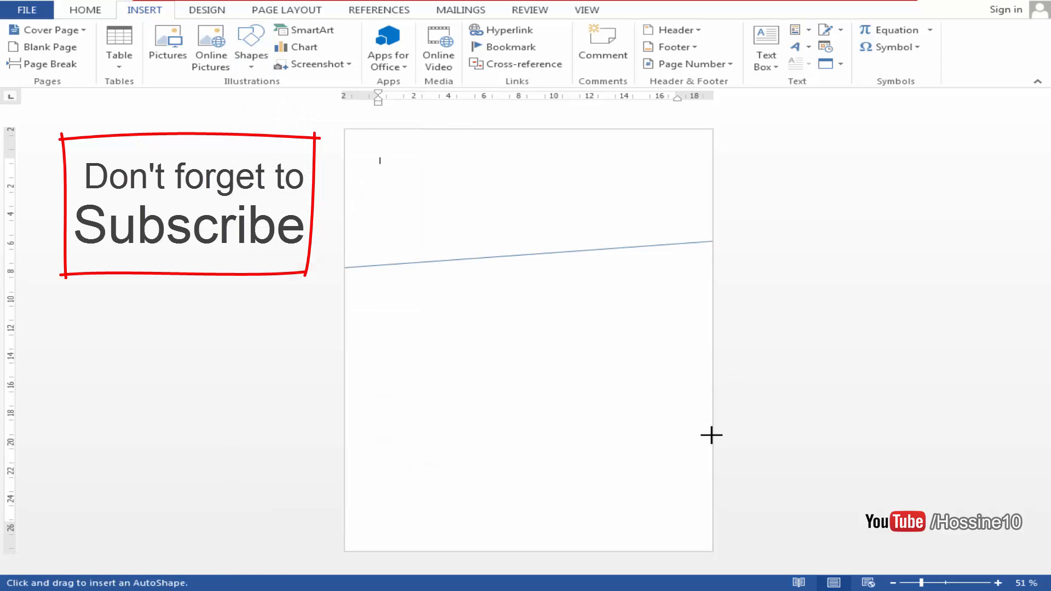
{"action": "left_click_drag", "start_coordinate": [713, 436], "coordinate": [345, 471]}
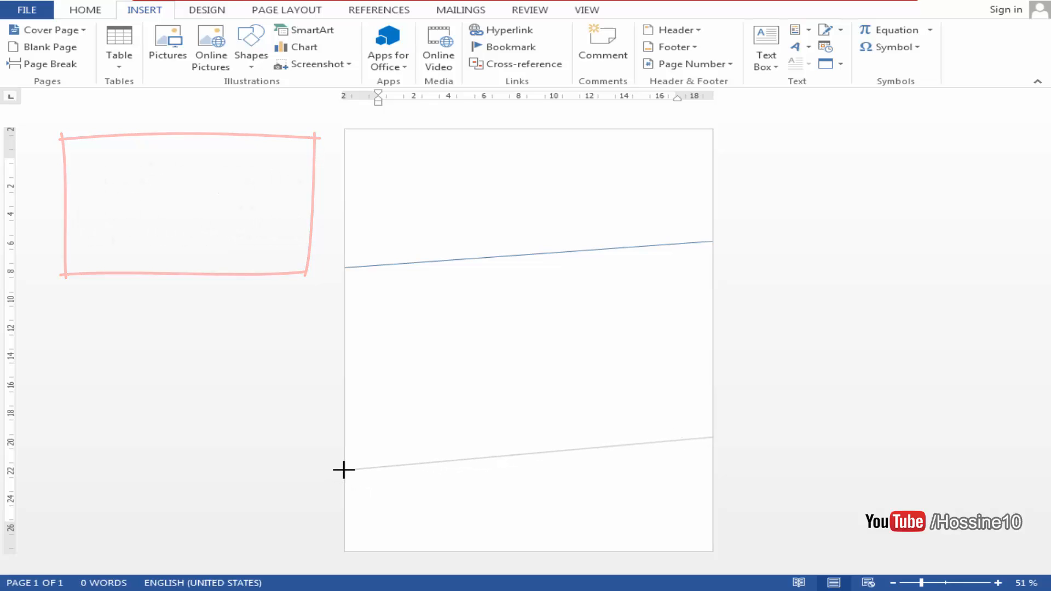
{"action": "left_click_drag", "start_coordinate": [350, 512], "coordinate": [344, 552]}
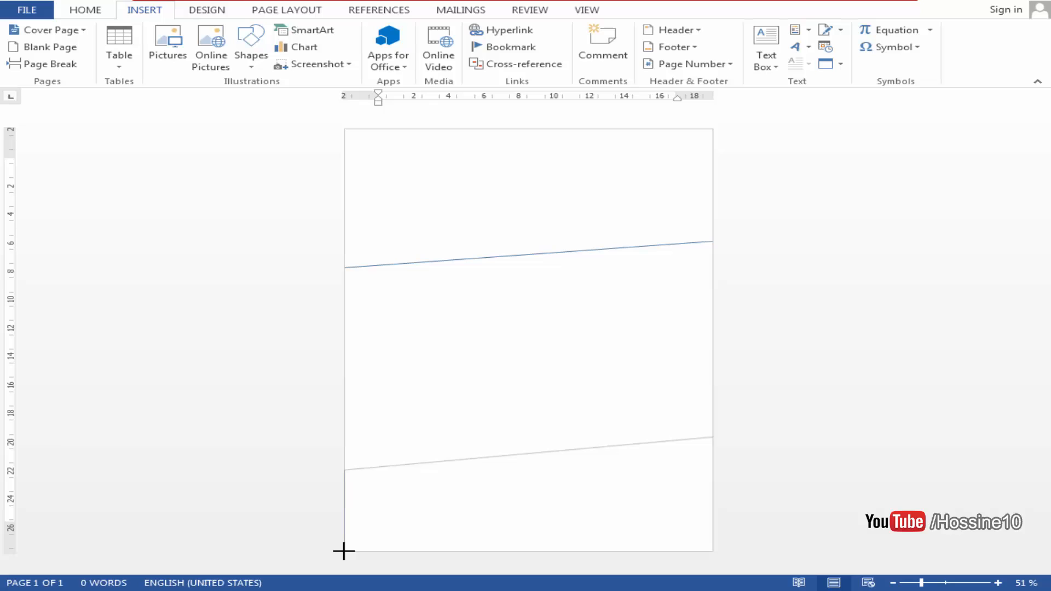
{"action": "left_click", "coordinate": [344, 551]}
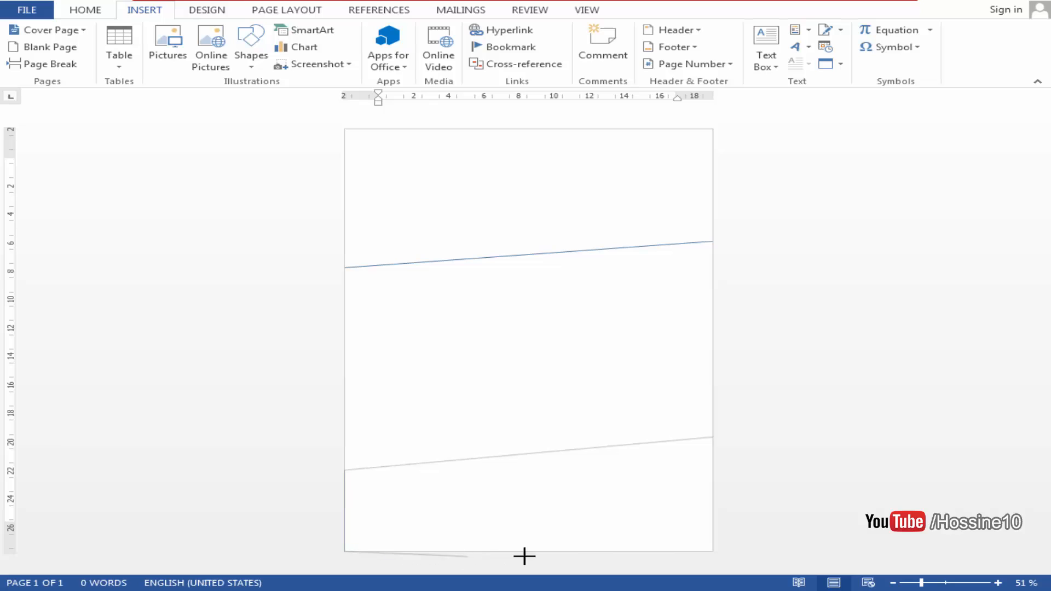
{"action": "left_click", "coordinate": [712, 552]}
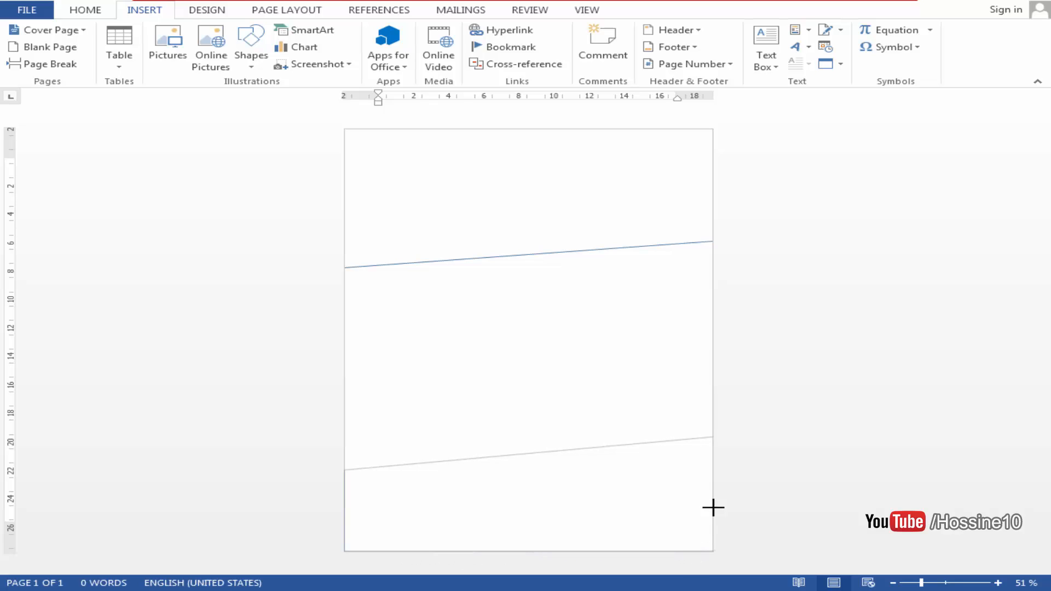
{"action": "left_click", "coordinate": [712, 437]}
{"action": "left_click", "coordinate": [779, 492]}
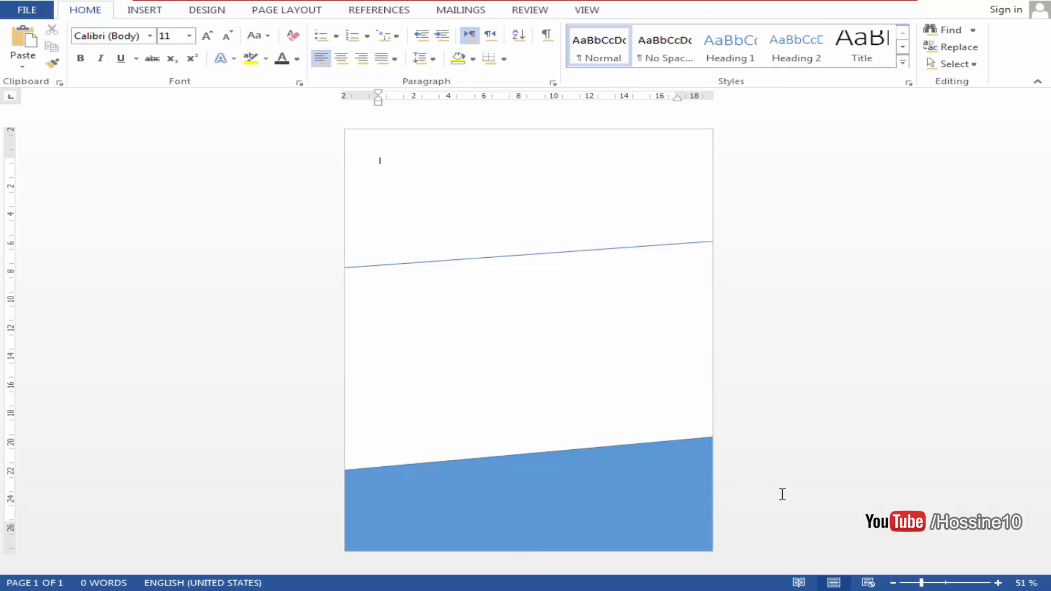
- Remove the outline from the blue shape at the foot of the page
{"action": "left_click", "coordinate": [616, 499]}
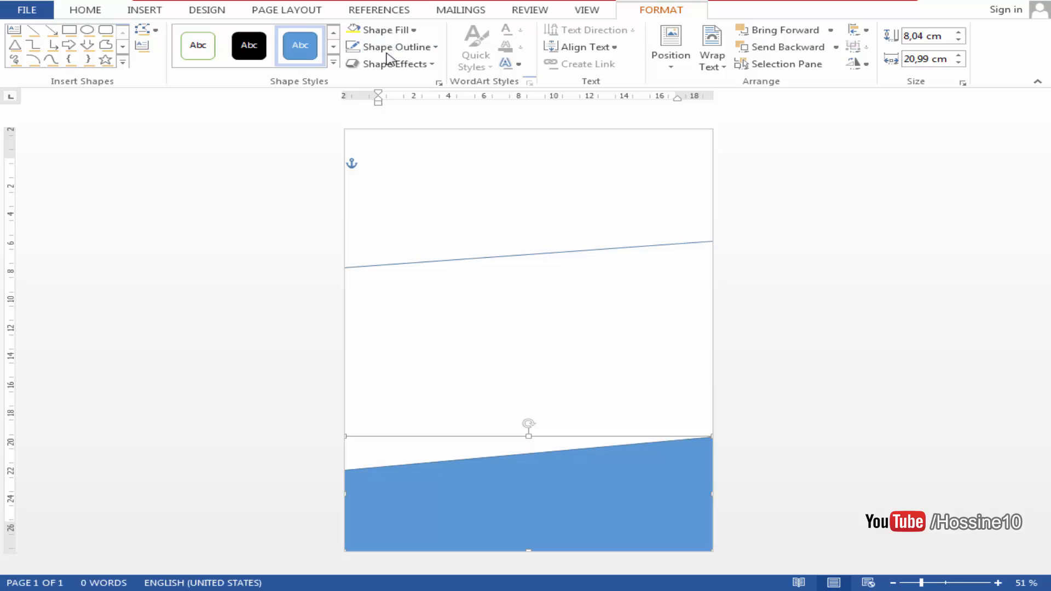
{"action": "left_click", "coordinate": [413, 54]}
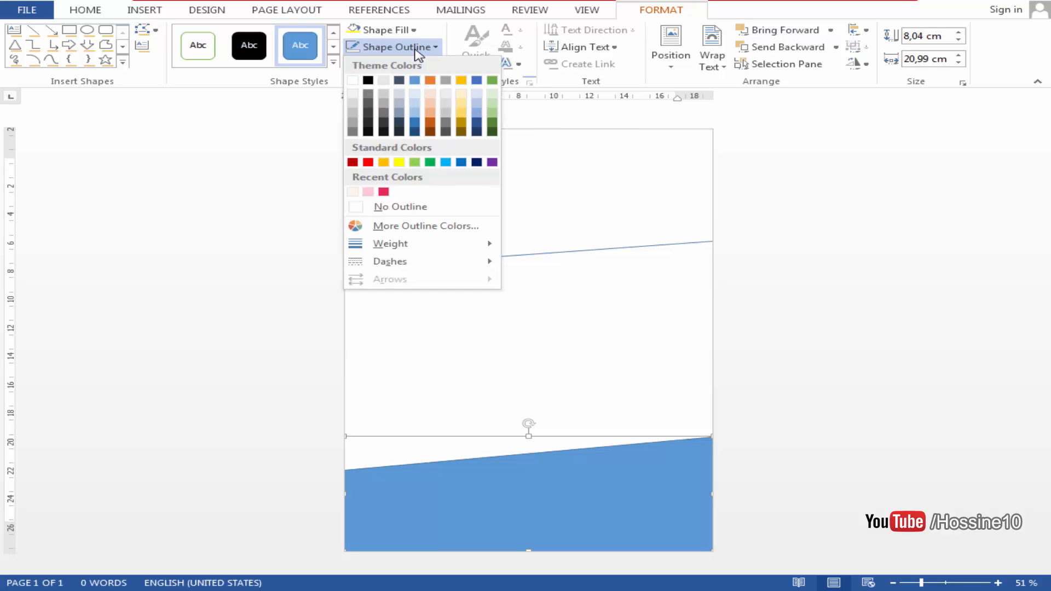
{"action": "left_click", "coordinate": [406, 206]}
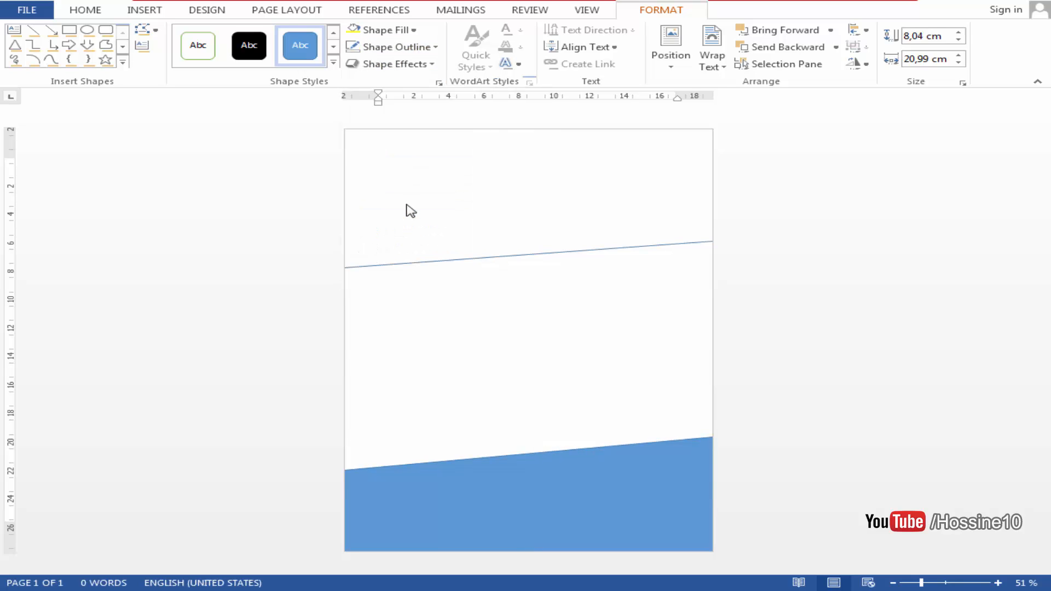
- Fill the shape at the foot of the page with the custom RGB color 230, 42, 93
{"action": "left_click", "coordinate": [413, 30]}
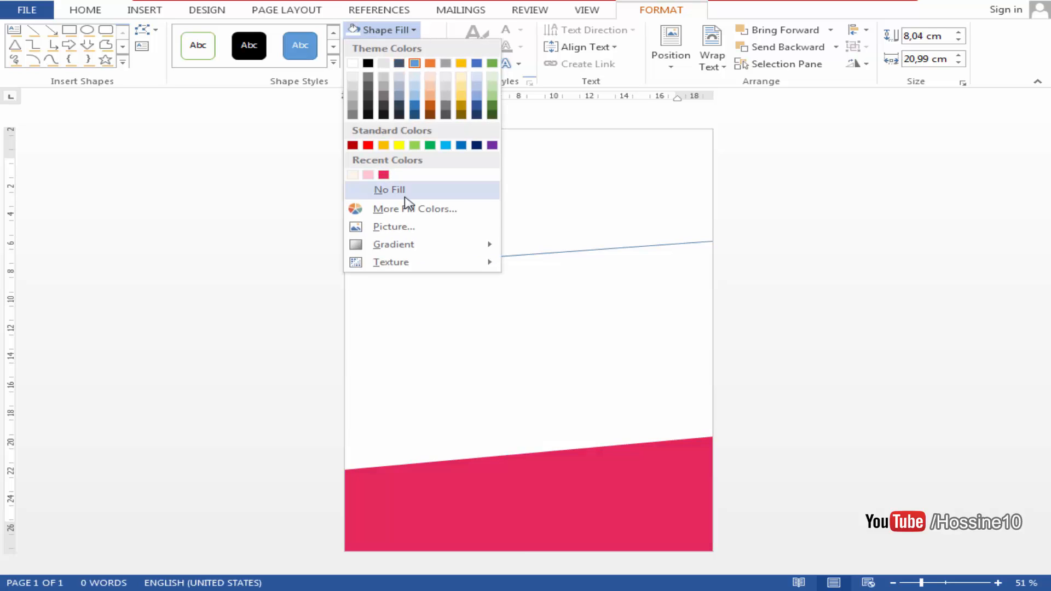
{"action": "left_click", "coordinate": [422, 210]}
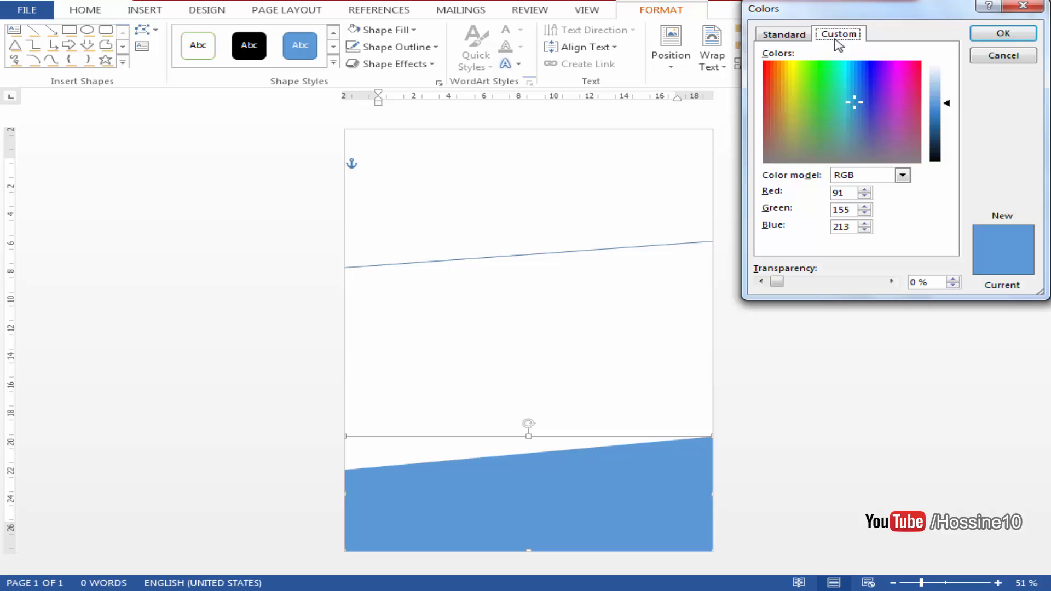
{"action": "left_click", "coordinate": [776, 190]}
{"action": "key", "text": "BackSpace"}
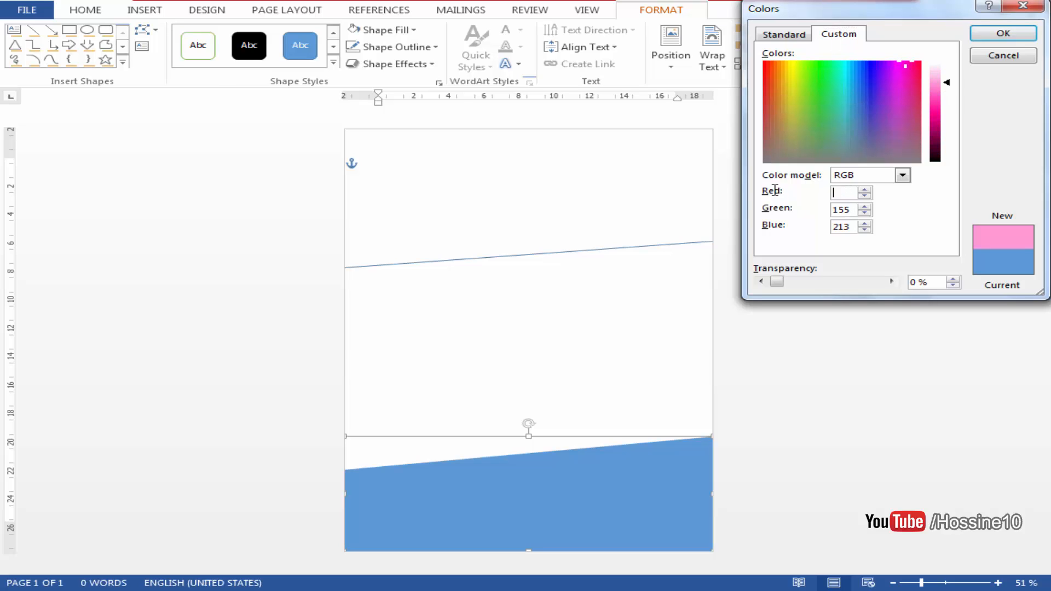
{"action": "type", "text": "230"}
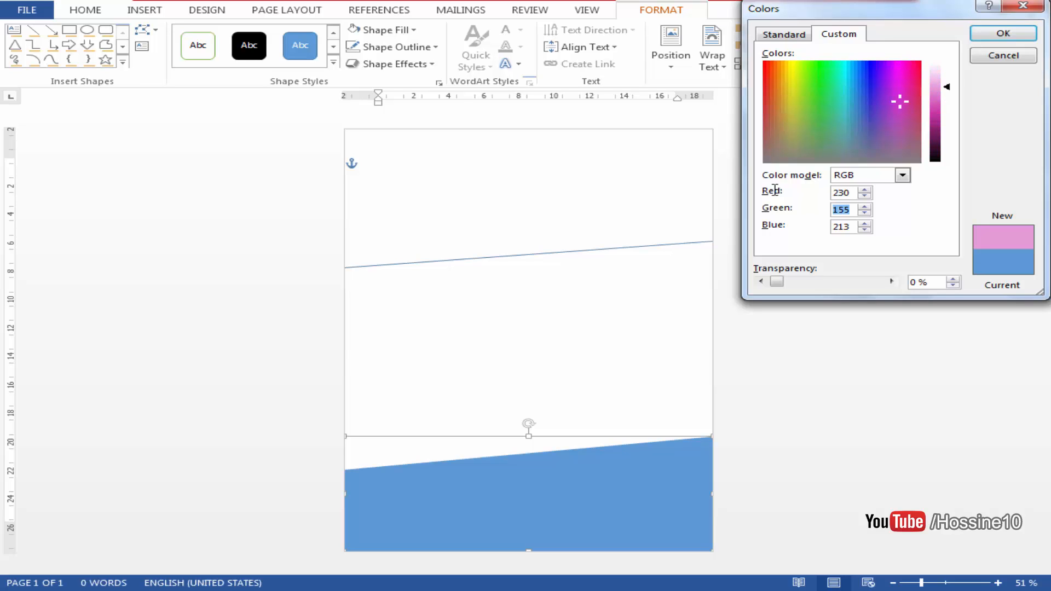
{"action": "type", "text": "42"}
{"action": "key", "text": "Tab"}
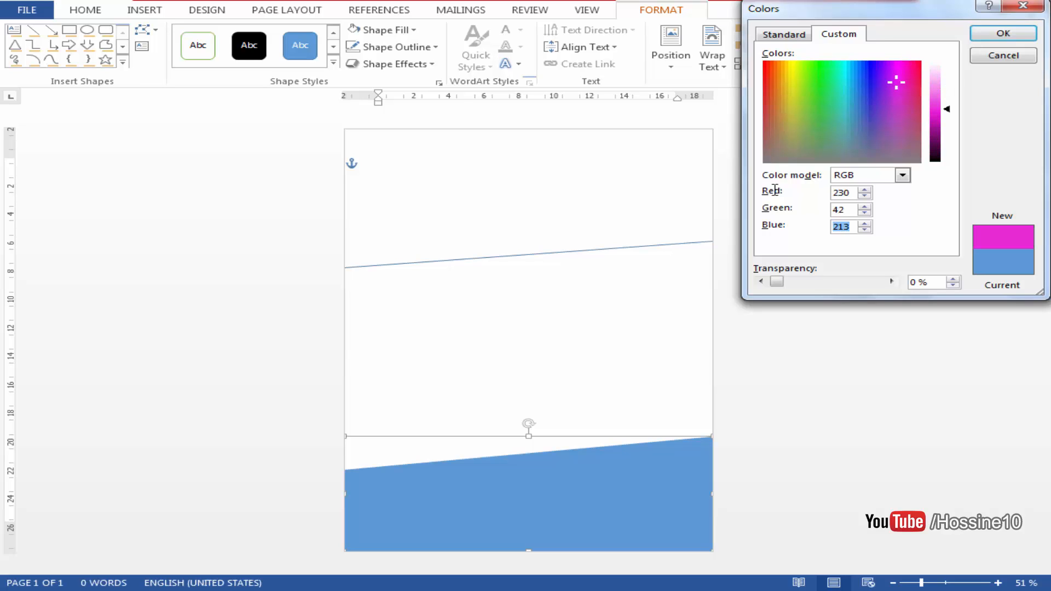
{"action": "type", "text": "93"}
{"action": "key", "text": "Return"}
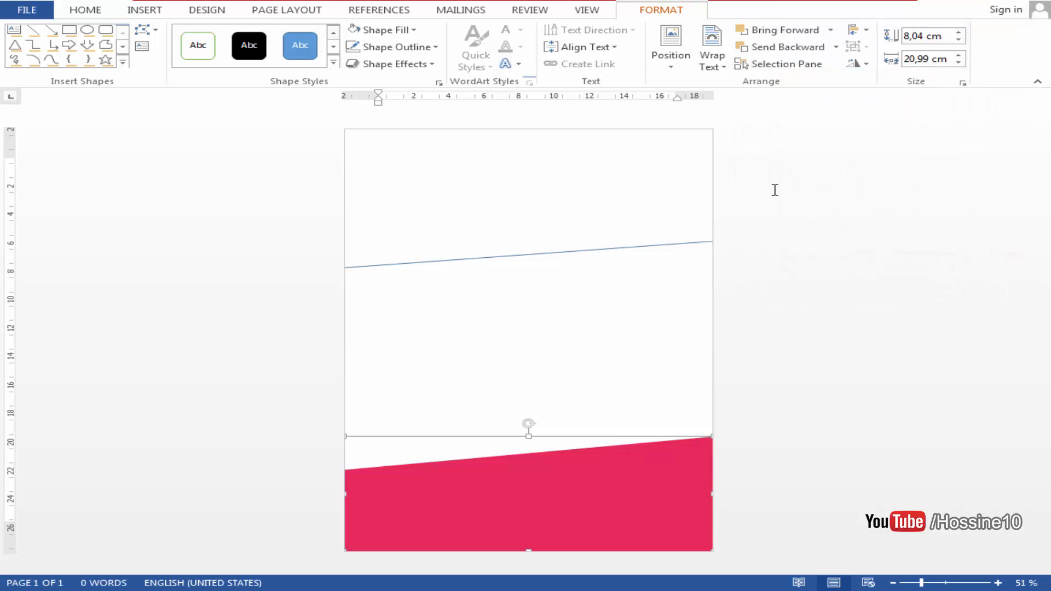
{"action": "left_click", "coordinate": [834, 263]}
{"action": "left_click", "coordinate": [544, 350]}
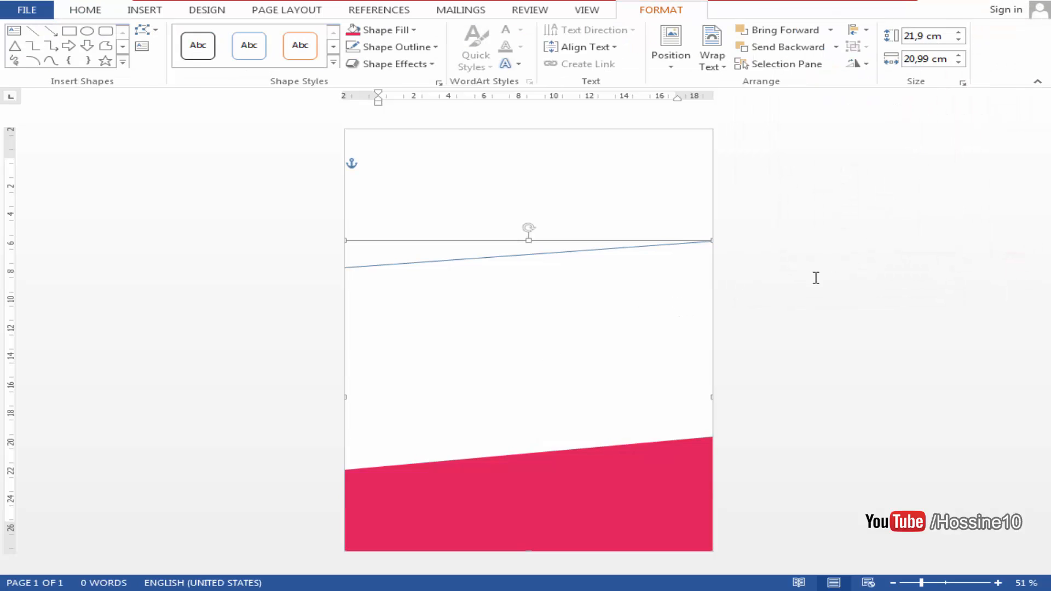
{"action": "left_click", "coordinate": [770, 291]}
{"action": "left_click", "coordinate": [586, 294]}
{"action": "left_click", "coordinate": [777, 289]}
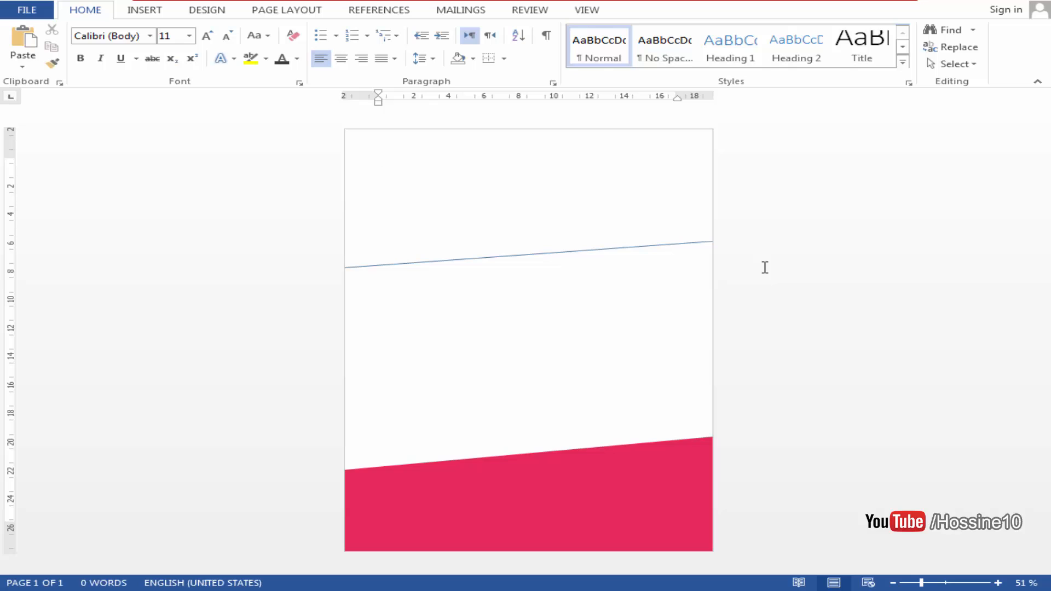
- Reduce the crimson footer shape's height to 6.4 cm
{"action": "left_click", "coordinate": [592, 473]}
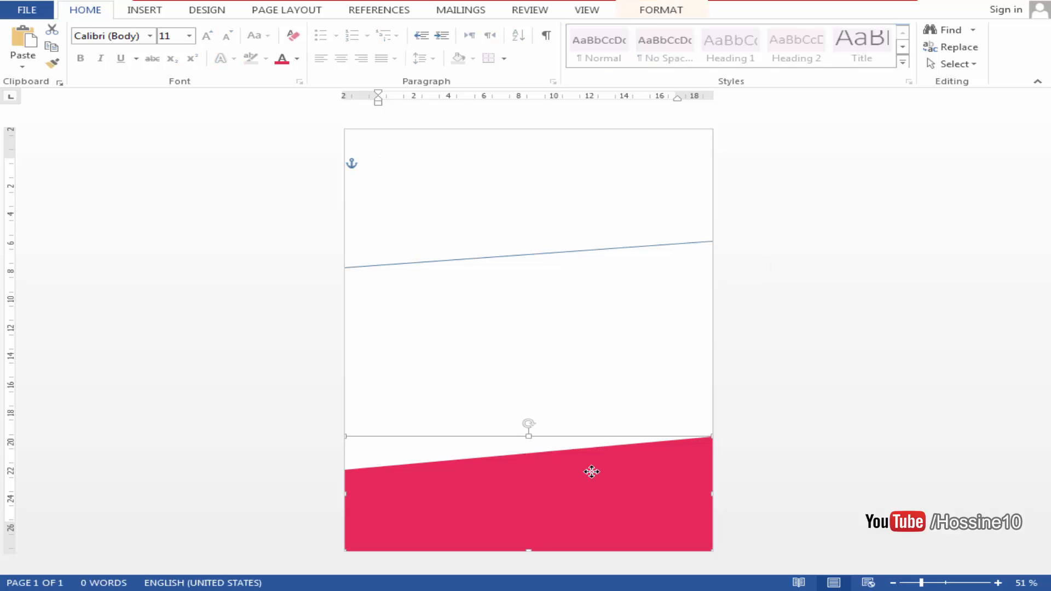
{"action": "left_click", "coordinate": [774, 313]}
{"action": "left_click", "coordinate": [570, 479]}
{"action": "double_click", "coordinate": [570, 480]}
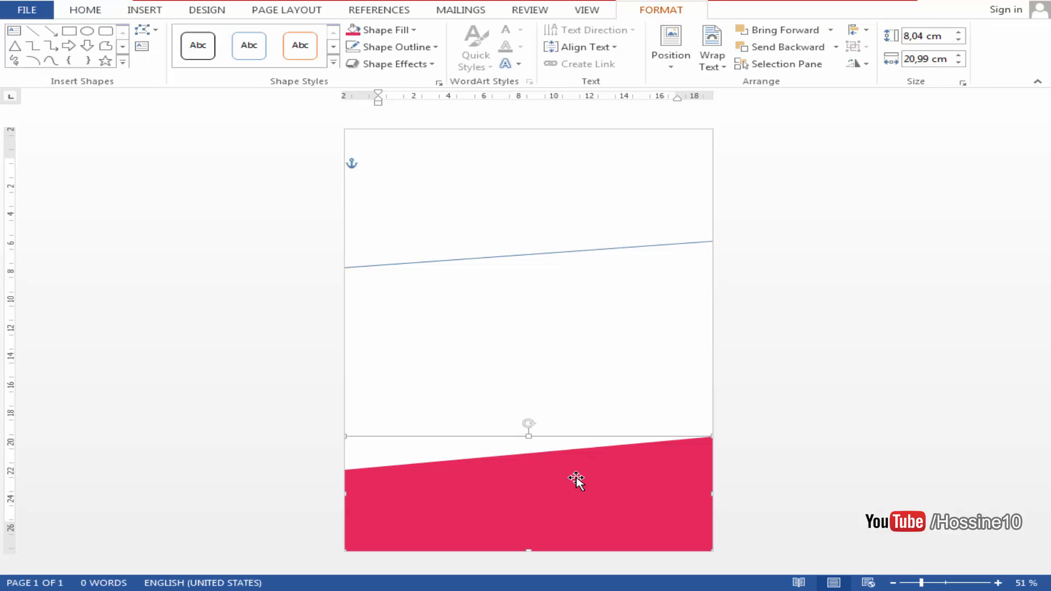
{"action": "left_click", "coordinate": [959, 40]}
{"action": "left_click", "coordinate": [959, 39]}
{"action": "left_click", "coordinate": [959, 40]}
{"action": "left_click", "coordinate": [959, 40]}
{"action": "left_click", "coordinate": [959, 40]}
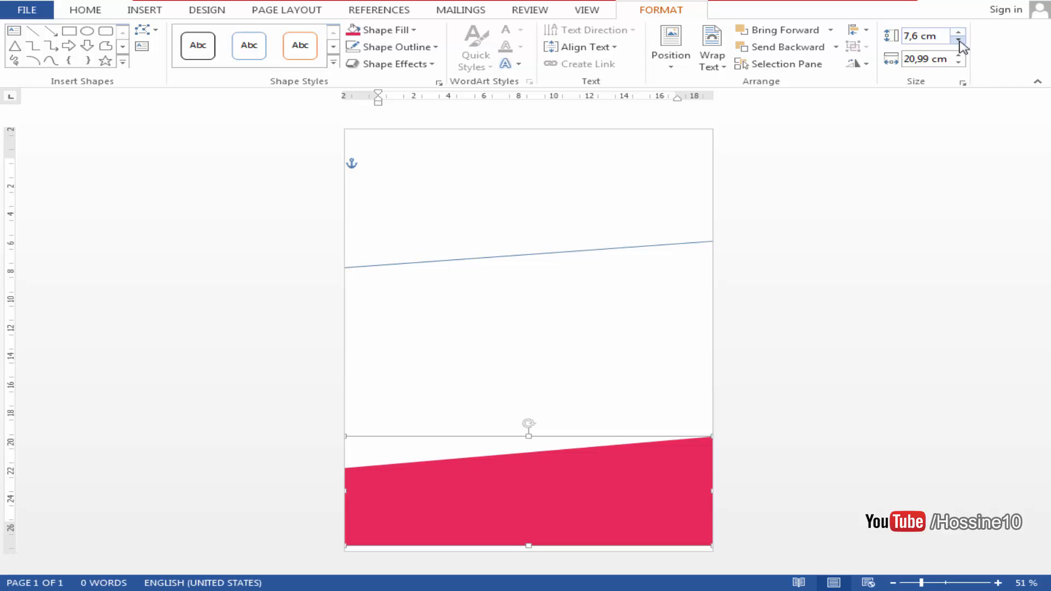
{"action": "left_click", "coordinate": [959, 40]}
{"action": "left_click", "coordinate": [959, 41]}
{"action": "left_click", "coordinate": [959, 40]}
{"action": "left_click", "coordinate": [959, 40]}
{"action": "left_click", "coordinate": [959, 41]}
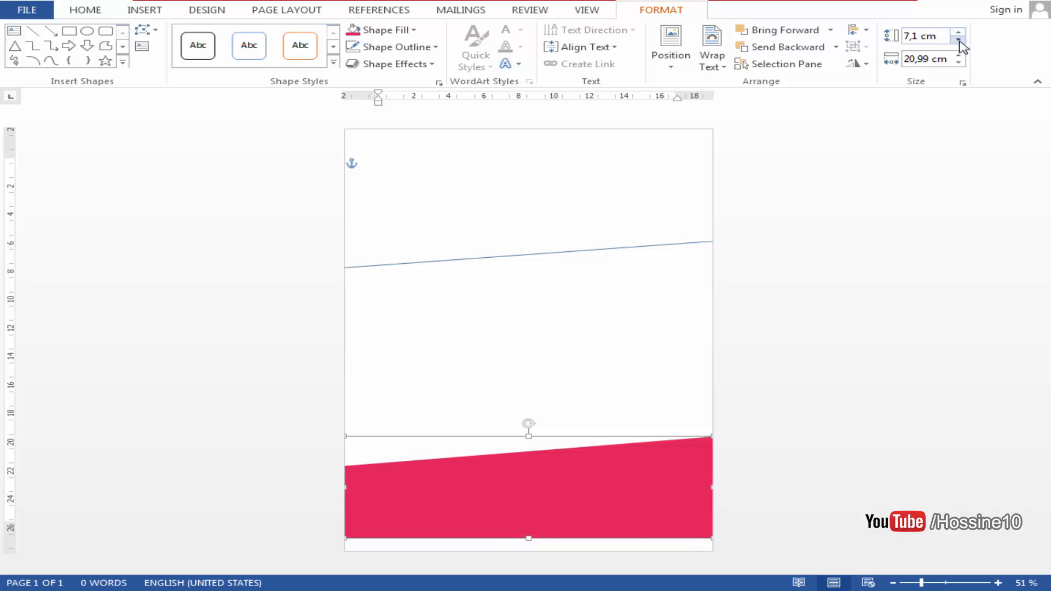
{"action": "left_click", "coordinate": [959, 40]}
{"action": "left_click", "coordinate": [959, 41]}
{"action": "left_click", "coordinate": [959, 40]}
{"action": "left_click", "coordinate": [959, 41]}
{"action": "left_click", "coordinate": [959, 40]}
{"action": "left_click", "coordinate": [959, 41]}
{"action": "left_click", "coordinate": [959, 41]}
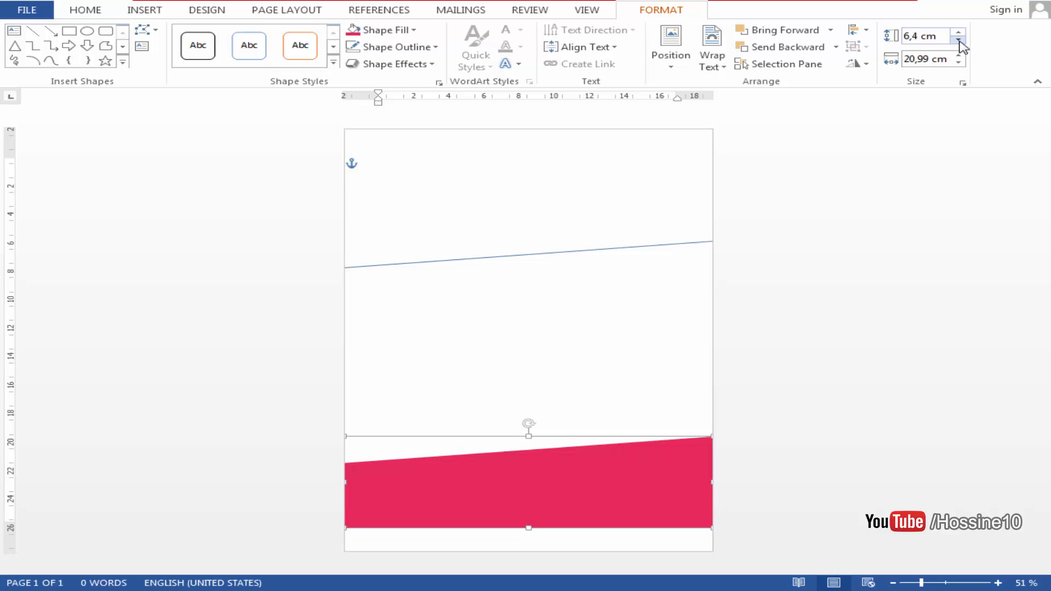
- Move the crimson footer shape down to meet the page's lower edge
{"action": "left_click", "coordinate": [877, 294]}
{"action": "left_click", "coordinate": [583, 467]}
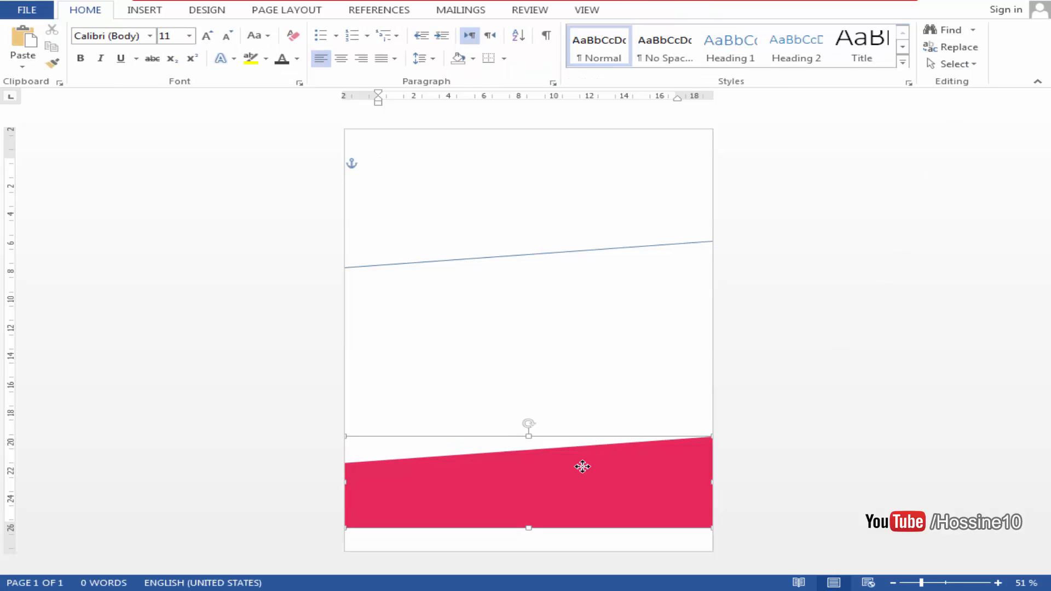
{"action": "left_click_drag", "start_coordinate": [583, 467], "coordinate": [581, 491]}
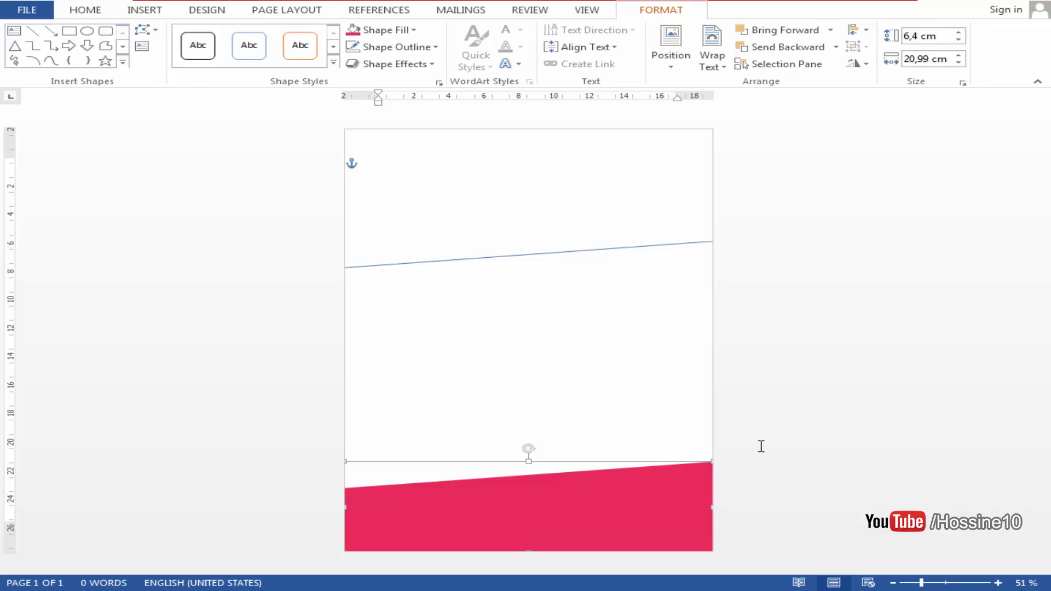
{"action": "left_click", "coordinate": [762, 446]}
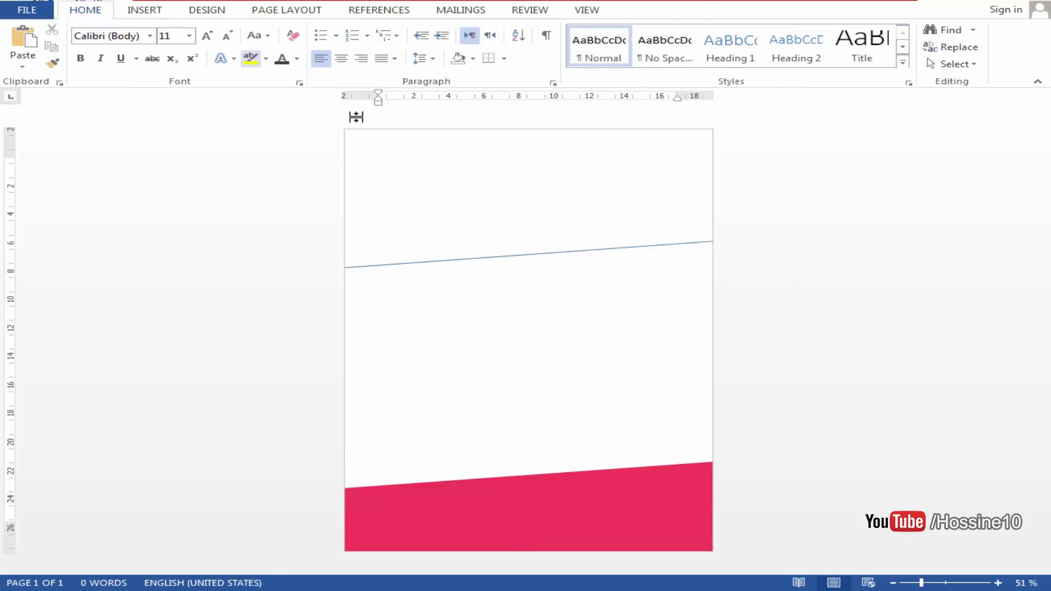
- Insert the picture DSC_01567.jpg from the icone 1 folder and set its text wrapping to Behind Text
{"action": "left_click", "coordinate": [156, 14]}
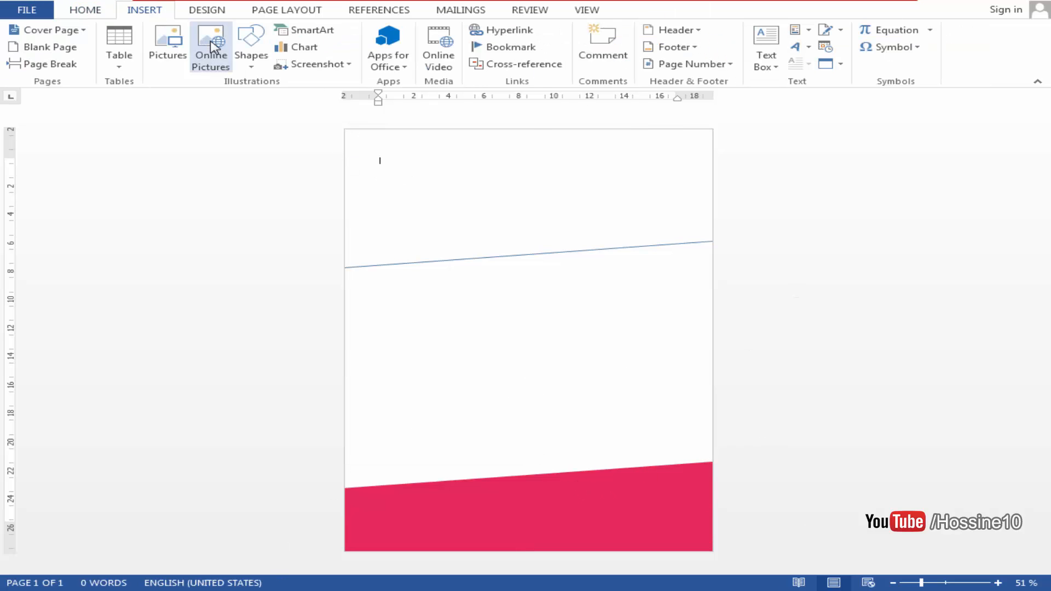
{"action": "left_click", "coordinate": [170, 44]}
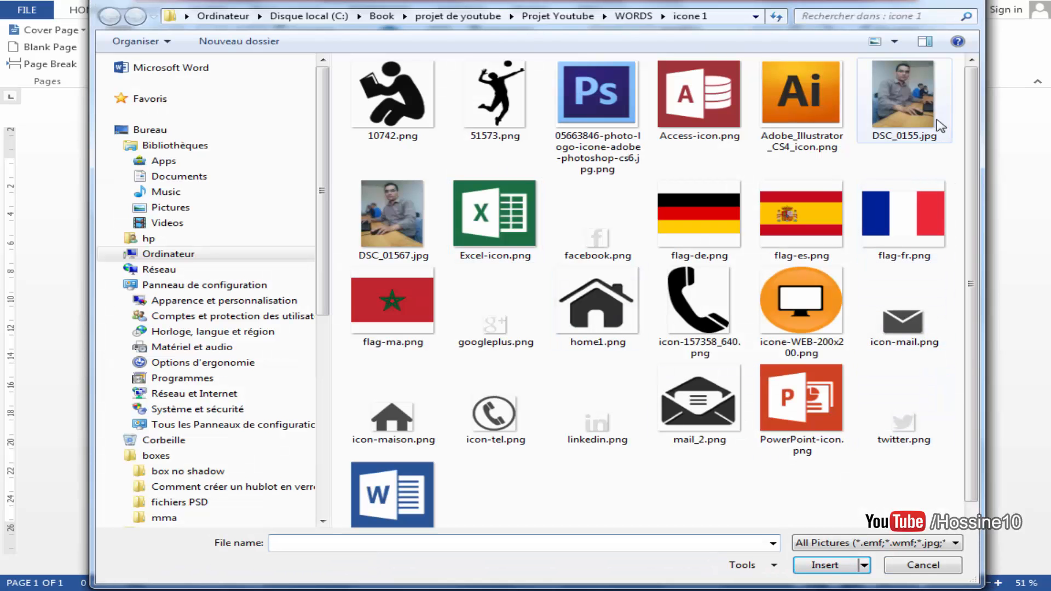
{"action": "left_click", "coordinate": [395, 237]}
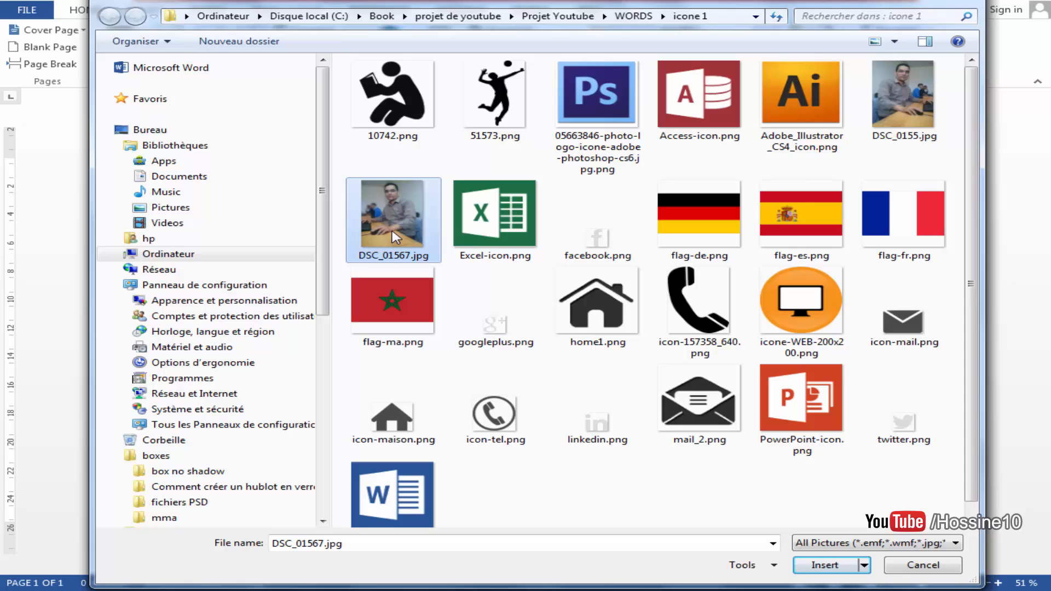
{"action": "left_click", "coordinate": [824, 566]}
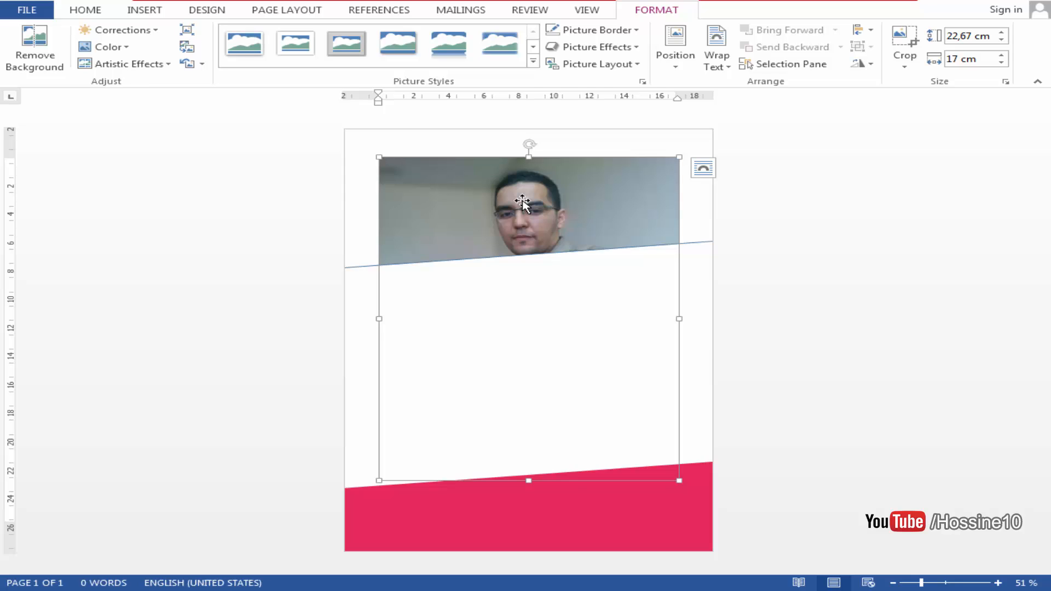
{"action": "left_click", "coordinate": [730, 65]}
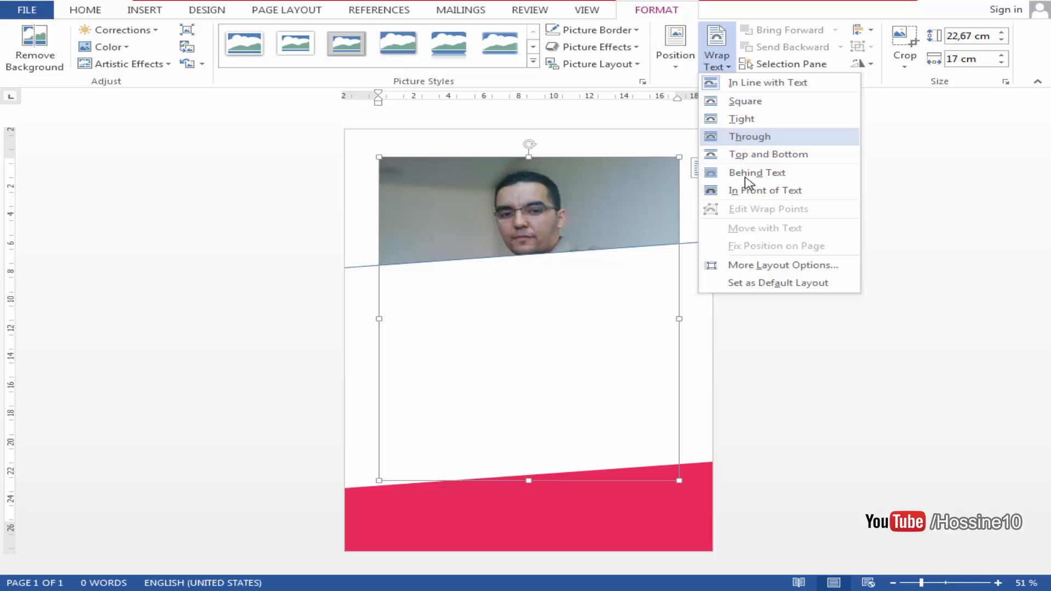
{"action": "left_click", "coordinate": [749, 173]}
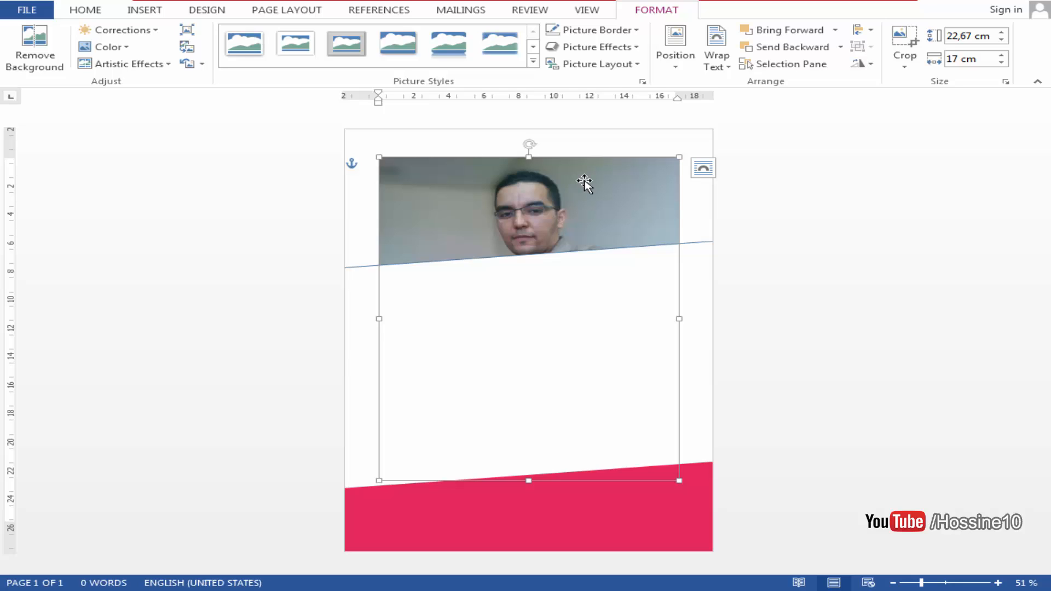
- Crop the lower part of the photo to leave it about 10.32 cm high
{"action": "left_click", "coordinate": [902, 44]}
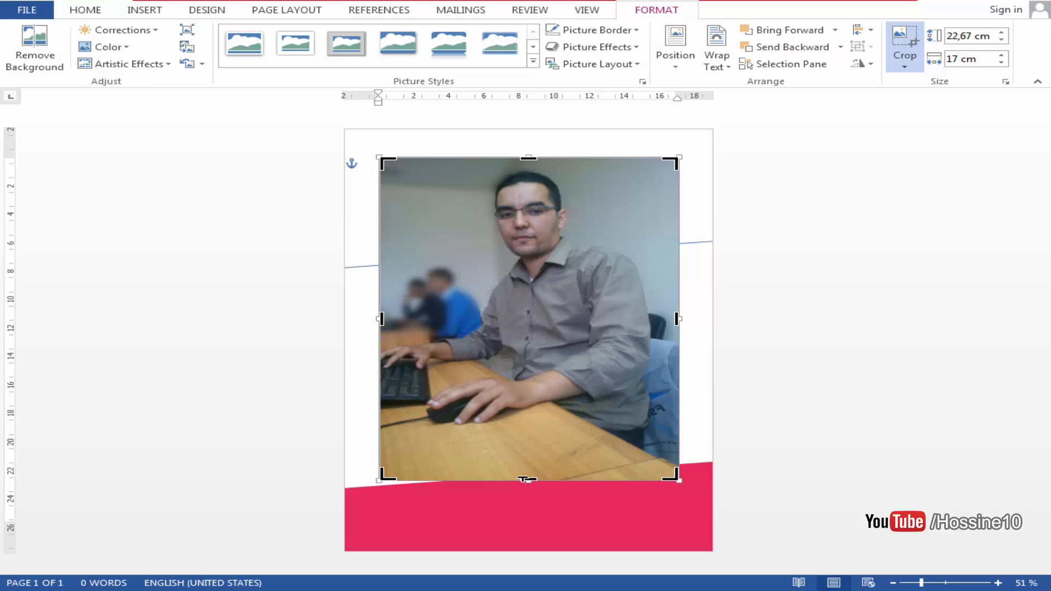
{"action": "left_click_drag", "start_coordinate": [524, 479], "coordinate": [537, 301]}
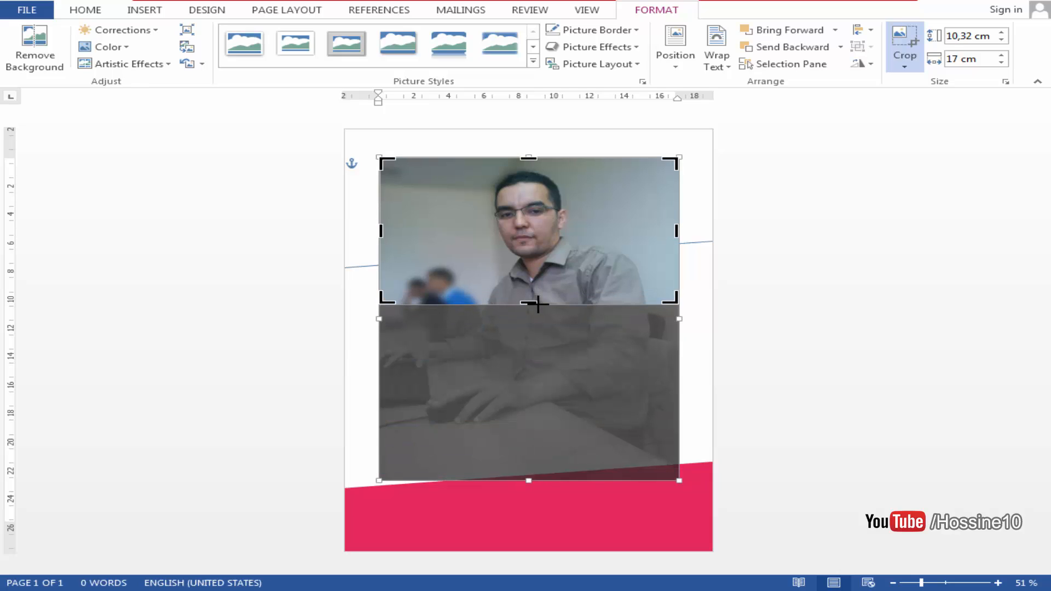
{"action": "left_click", "coordinate": [694, 370]}
- Widen the photo to about 21.77 cm and position it to span the full page width
{"action": "left_click", "coordinate": [585, 212]}
{"action": "mouse_move", "coordinate": [584, 211]}
{"action": "left_mouse_down"}
{"action": "mouse_move", "coordinate": [580, 188]}
{"action": "mouse_move", "coordinate": [583, 308]}
{"action": "mouse_move", "coordinate": [580, 206]}
{"action": "left_mouse_up"}
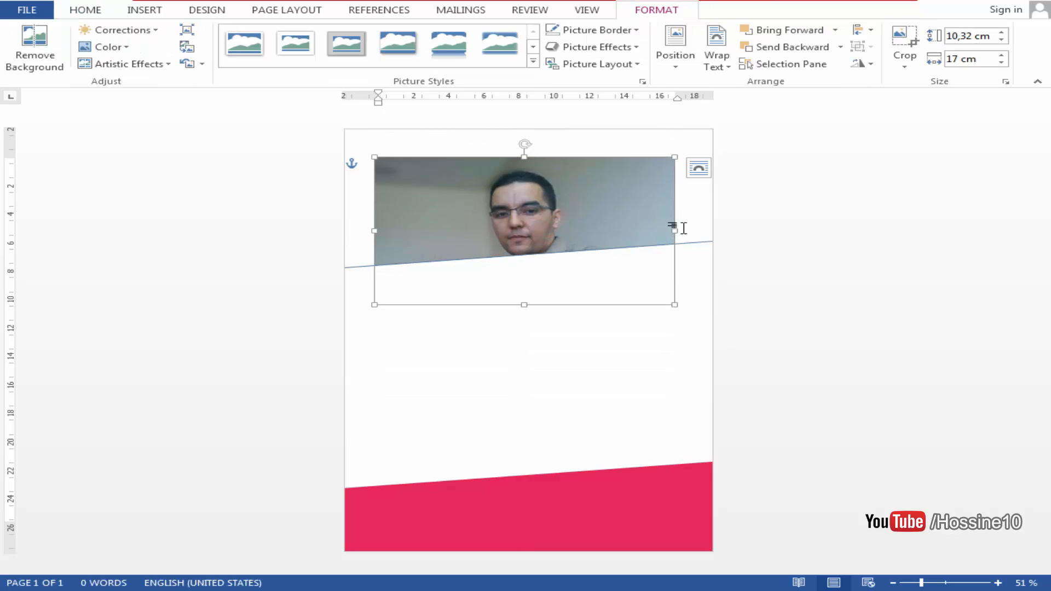
{"action": "left_click_drag", "start_coordinate": [677, 233], "coordinate": [758, 228]}
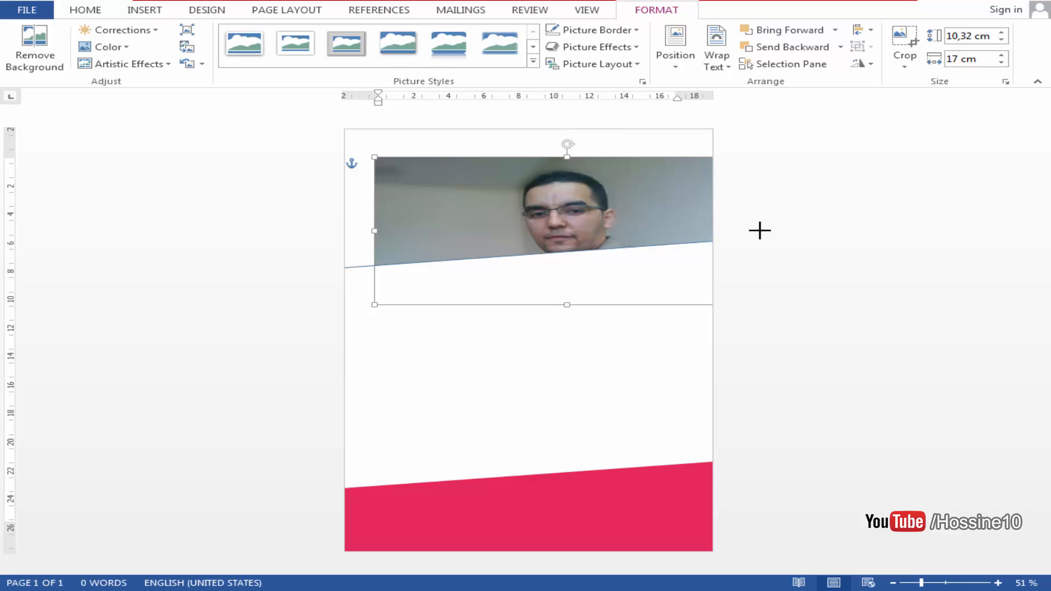
{"action": "left_click_drag", "start_coordinate": [655, 220], "coordinate": [595, 204]}
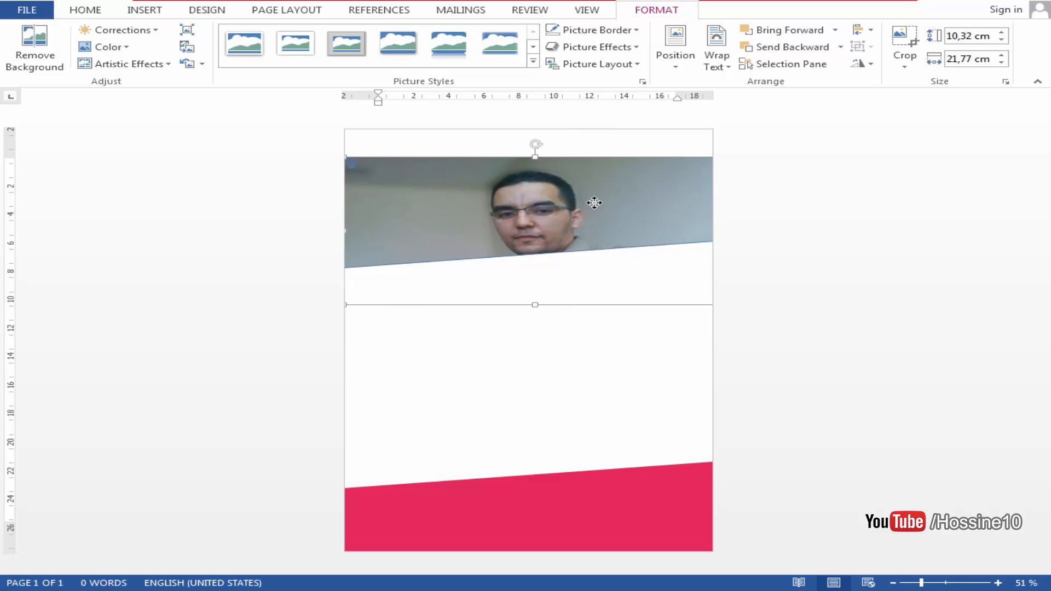
{"action": "left_click", "coordinate": [892, 43]}
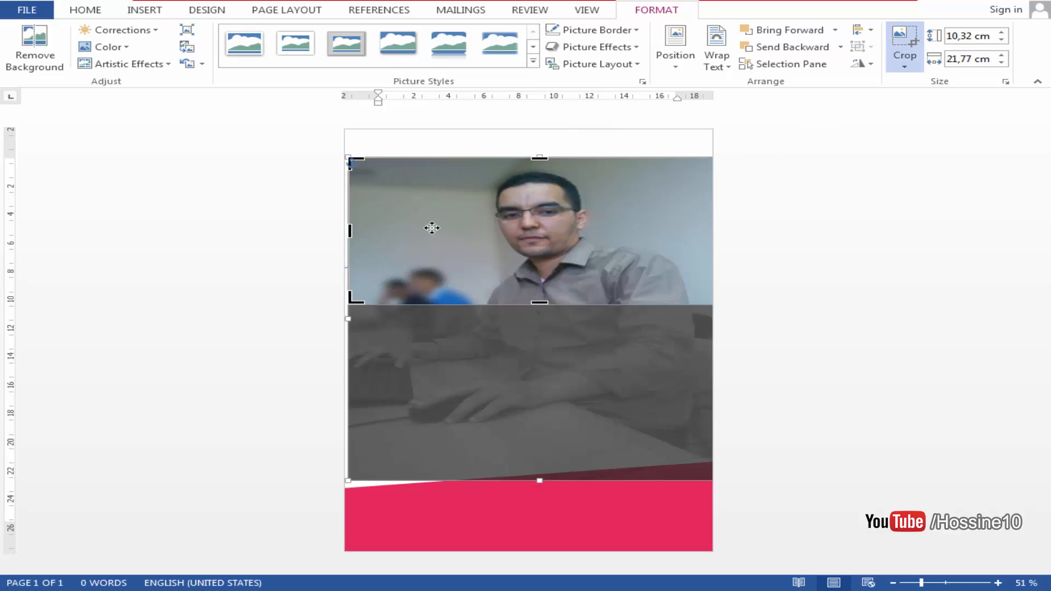
{"action": "left_click_drag", "start_coordinate": [594, 222], "coordinate": [567, 226]}
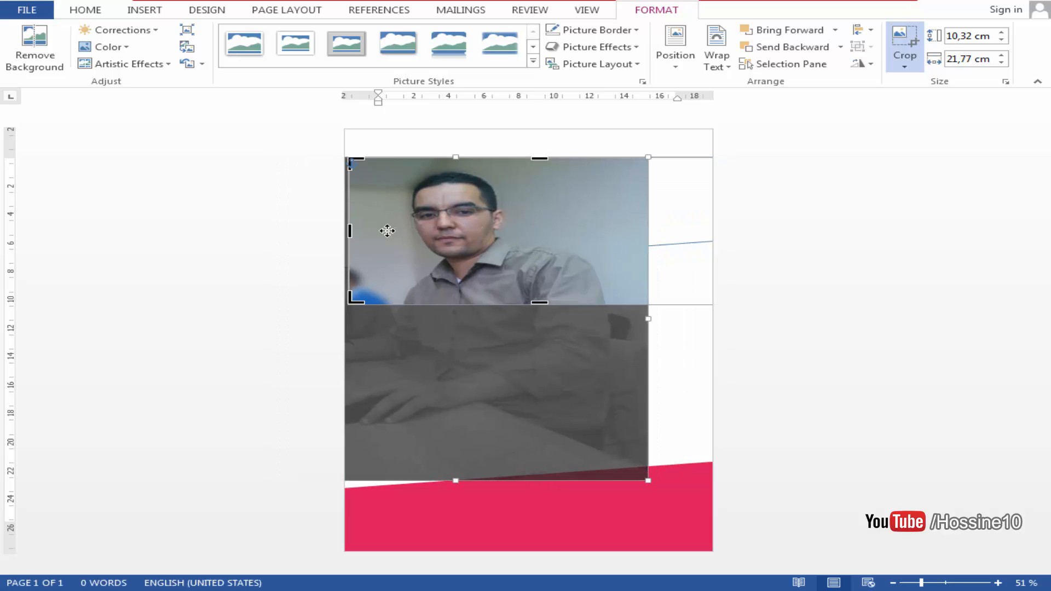
{"action": "left_click", "coordinate": [669, 392]}
- Move the photo up to the page's upper edge, filling the area above the slanted line
{"action": "left_click_drag", "start_coordinate": [612, 199], "coordinate": [630, 176]}
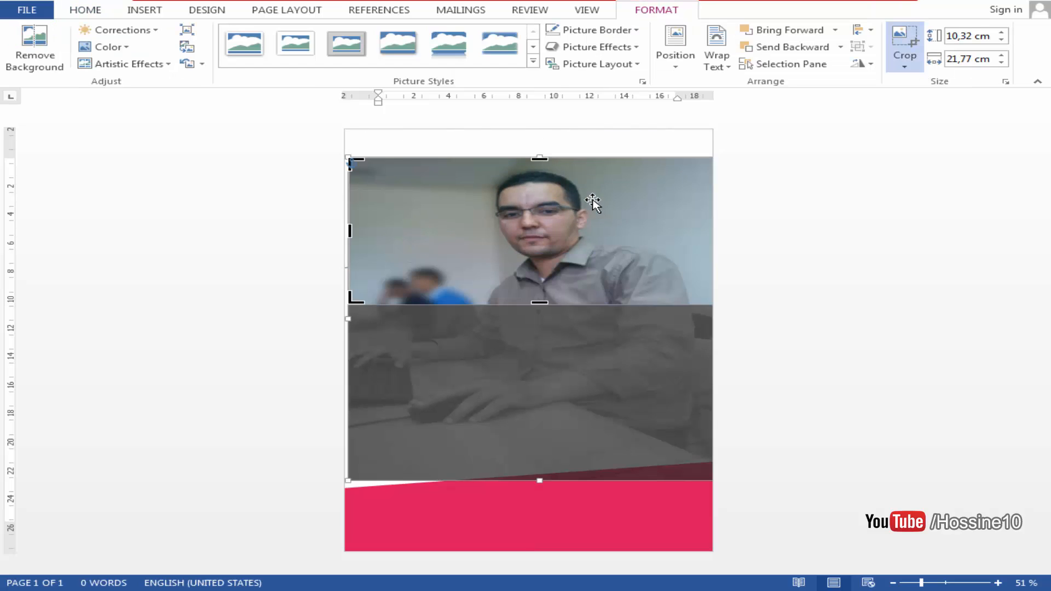
{"action": "left_click", "coordinate": [786, 255]}
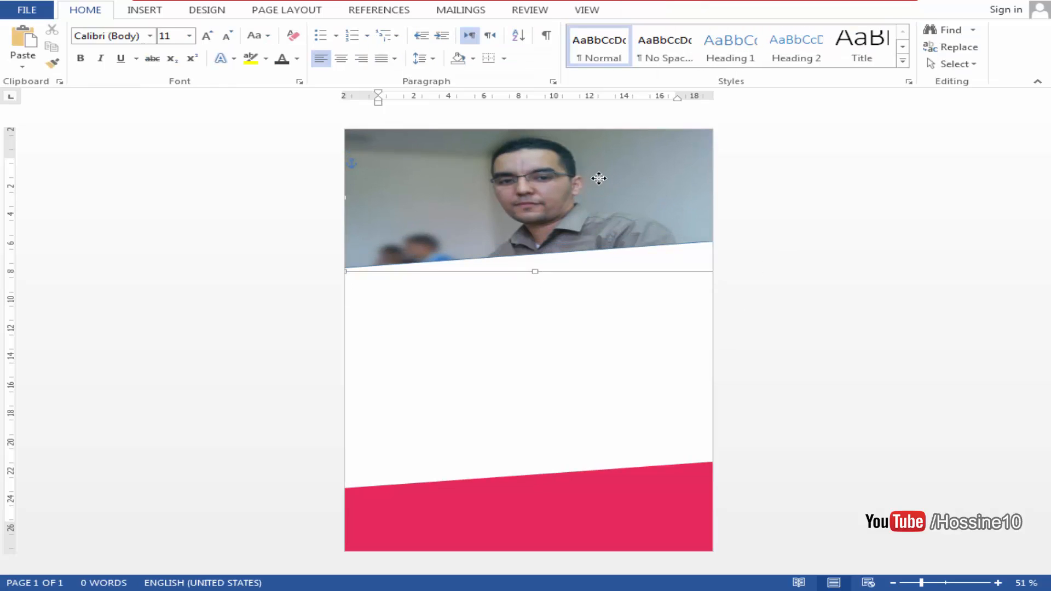
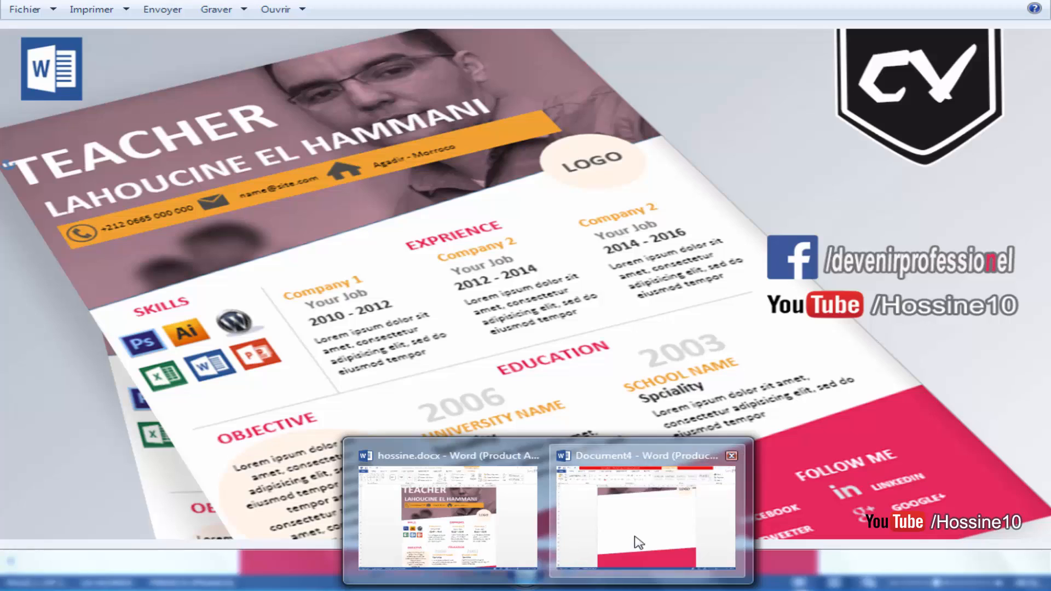
- In Document4, draw a horizontal line about 17.78 cm long across the middle of the white body and color it light gray
{"action": "left_click", "coordinate": [633, 543]}
{"action": "left_click", "coordinate": [134, 9]}
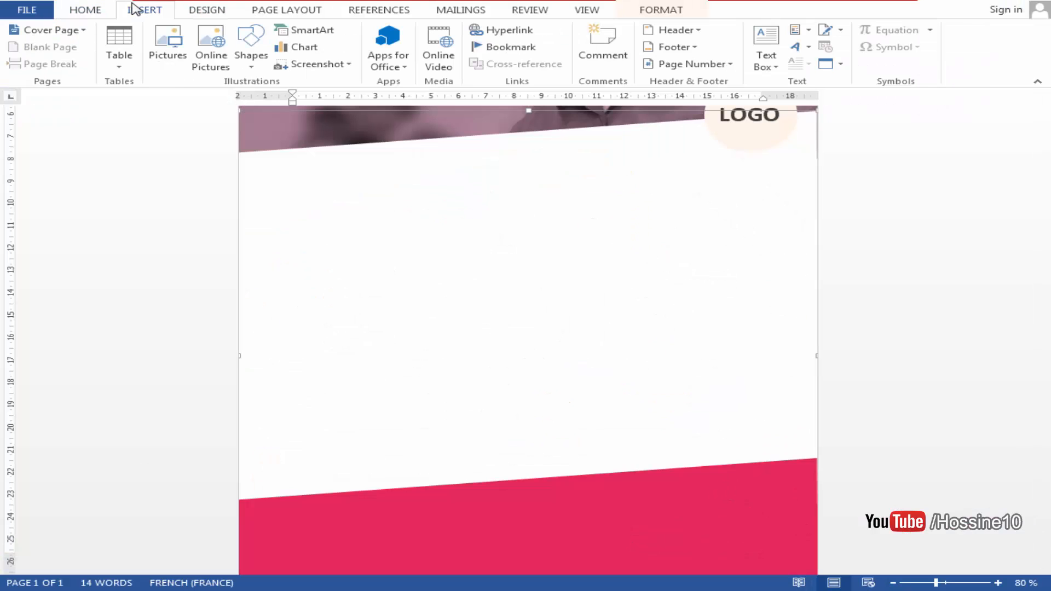
{"action": "left_click", "coordinate": [252, 59]}
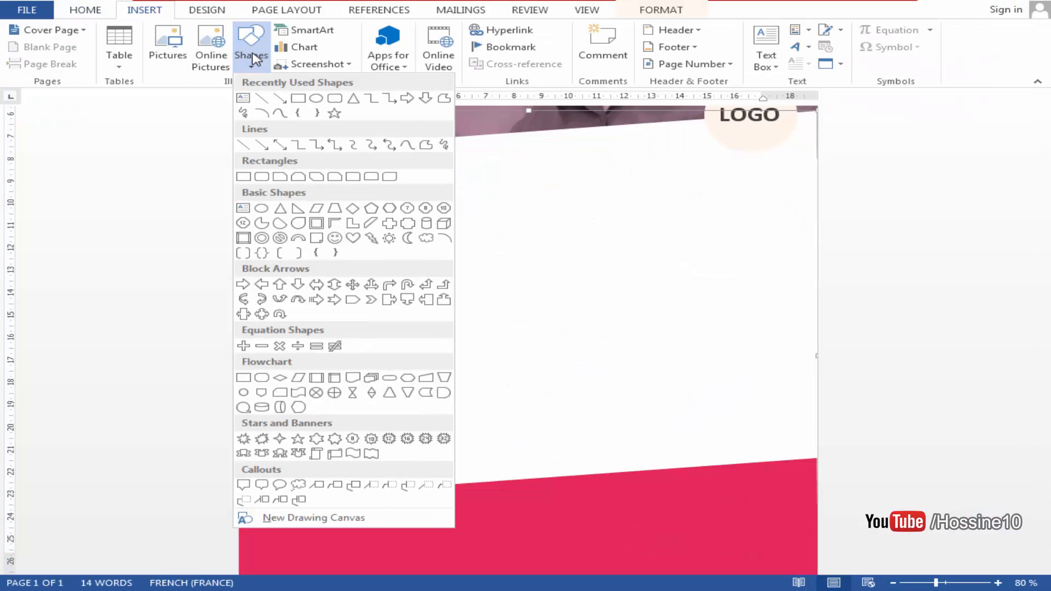
{"action": "left_click", "coordinate": [265, 109]}
{"action": "left_click", "coordinate": [251, 50]}
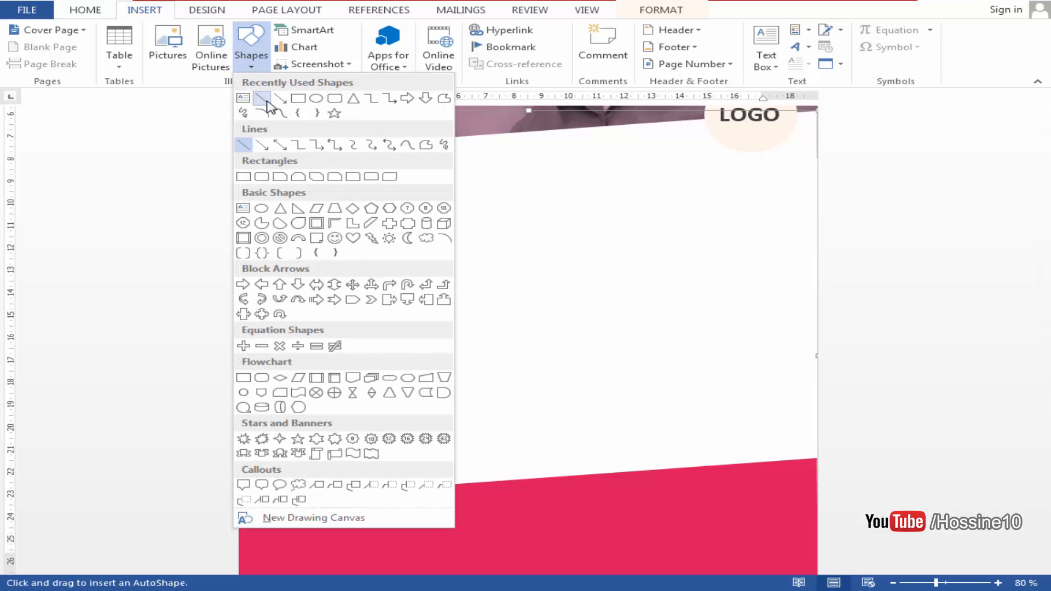
{"action": "left_click", "coordinate": [529, 296]}
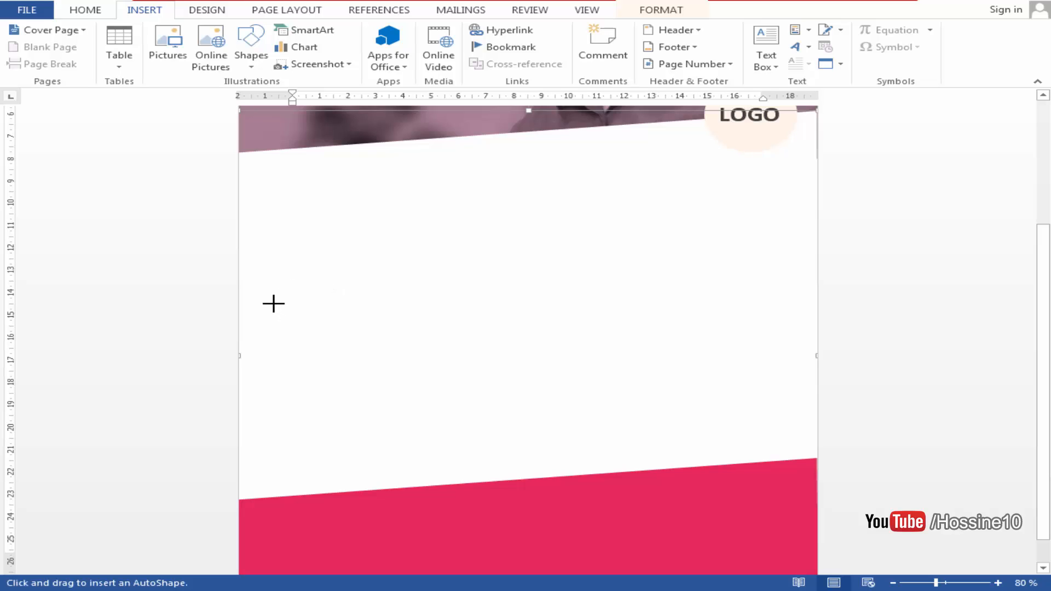
{"action": "left_click_drag", "start_coordinate": [274, 303], "coordinate": [765, 294]}
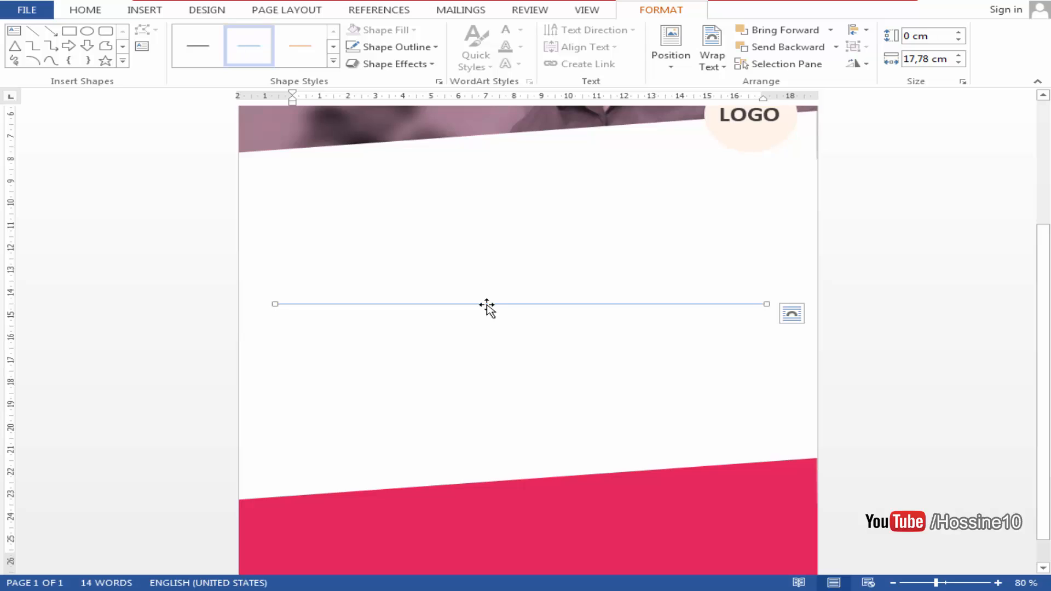
{"action": "left_click", "coordinate": [433, 47]}
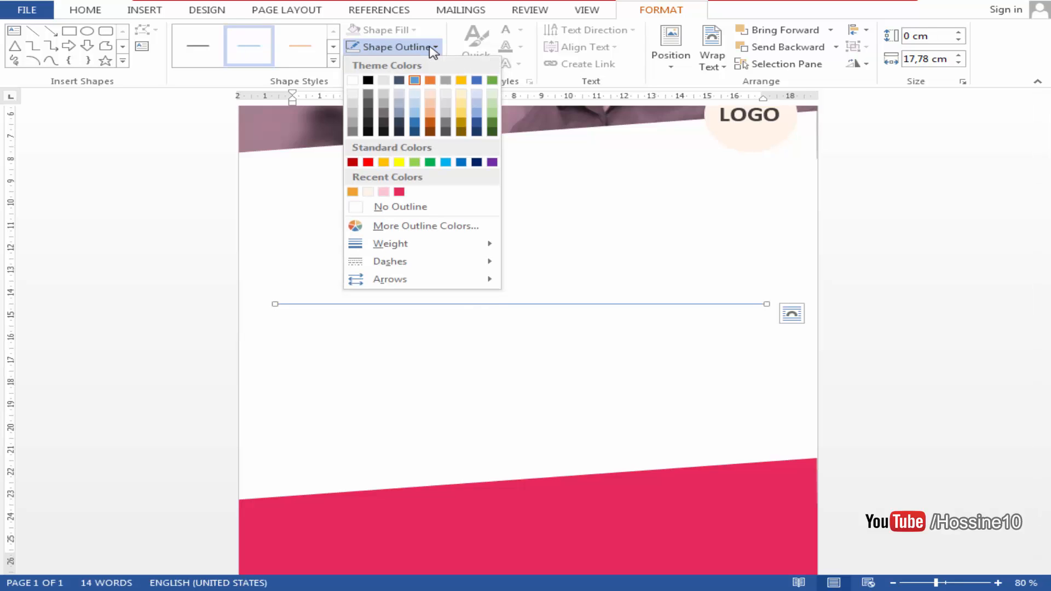
{"action": "left_click", "coordinate": [385, 99]}
{"action": "left_click", "coordinate": [489, 330]}
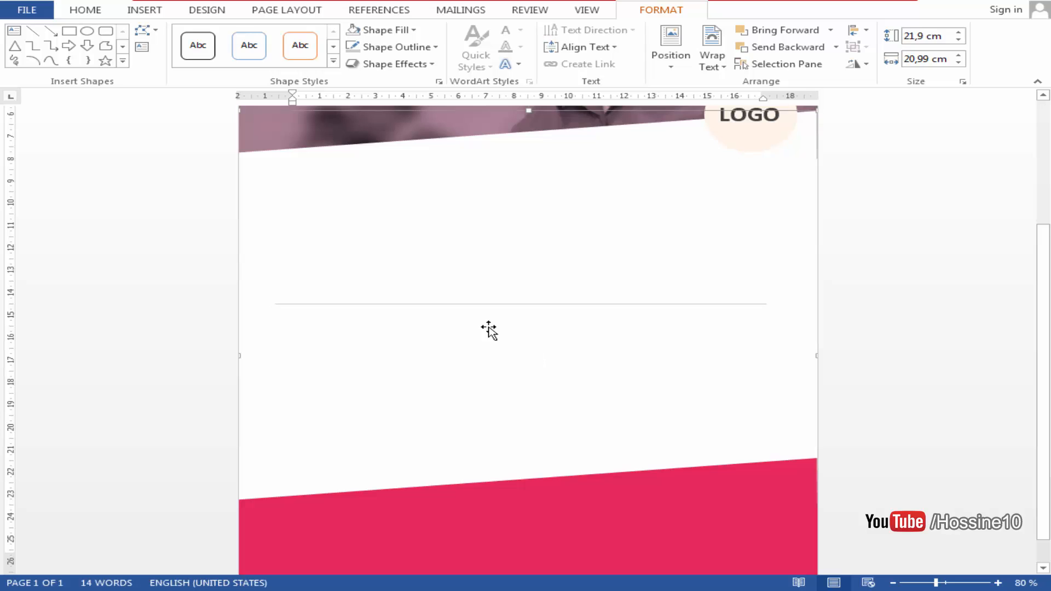
{"action": "key", "text": "Down"}
{"action": "key", "text": "Down"}
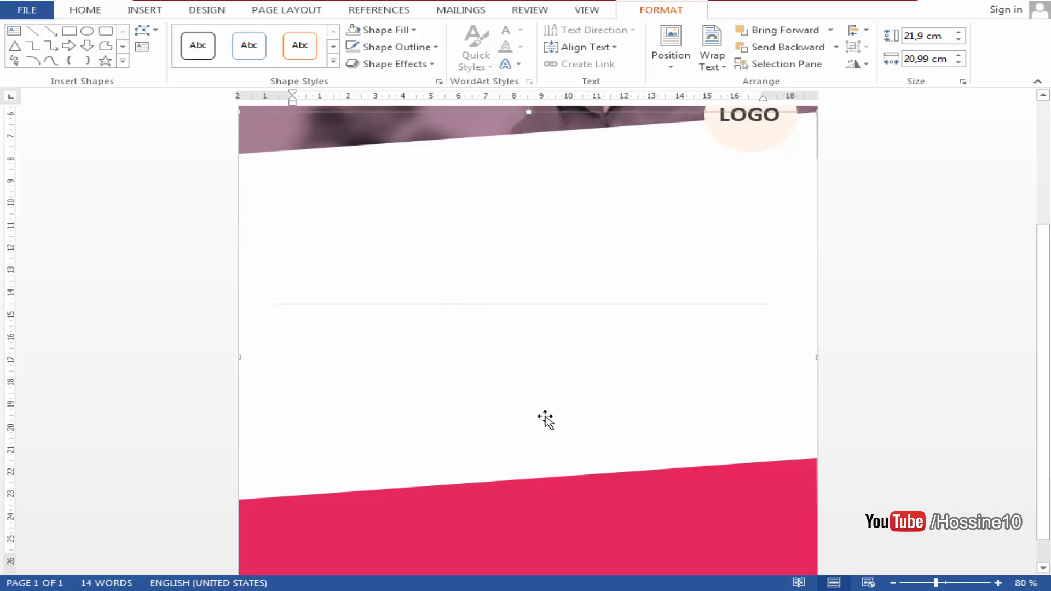
{"action": "key", "text": "Down"}
{"action": "key", "text": "Down"}
{"action": "key", "text": "Down"}
{"action": "key", "text": "Down"}
{"action": "key", "text": "Down"}
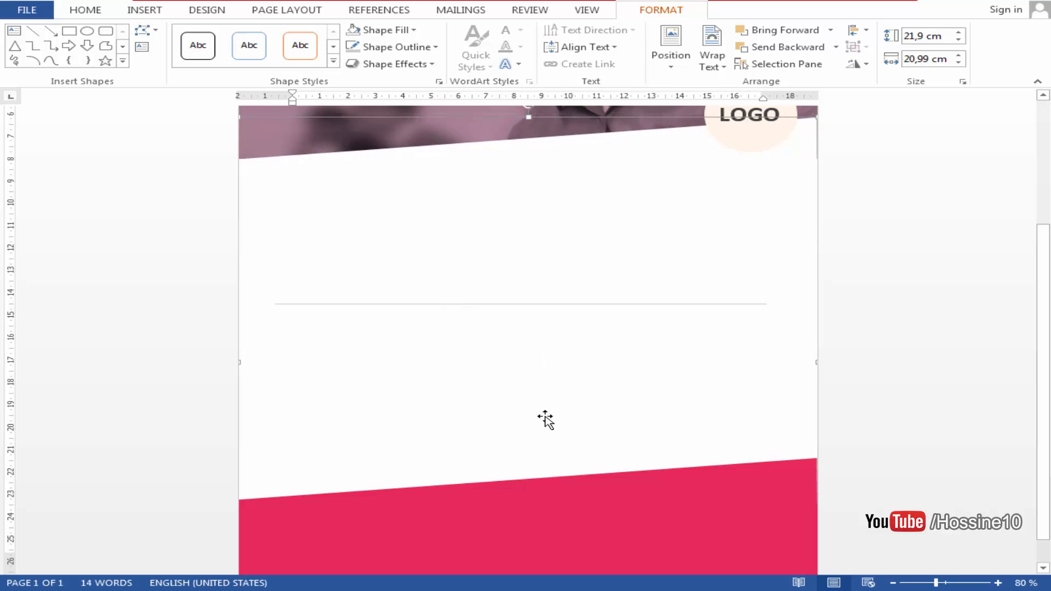
{"action": "key", "text": "Down"}
{"action": "key", "text": "Up"}
{"action": "key", "text": "Up"}
{"action": "key", "text": "Up"}
{"action": "key", "text": "Up"}
{"action": "key", "text": "Up"}
{"action": "key", "text": "Up"}
{"action": "key", "text": "Up"}
{"action": "key", "text": "Up"}
{"action": "key", "text": "Up"}
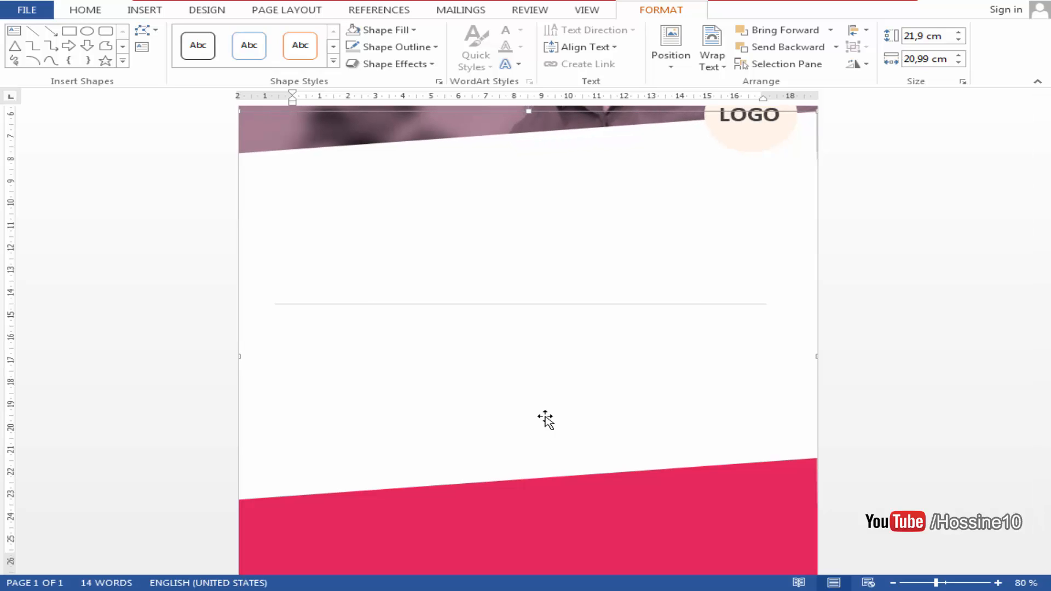
- Select the horizontal divider line in the white body and change its outline to light gray
{"action": "key", "text": "Tab"}
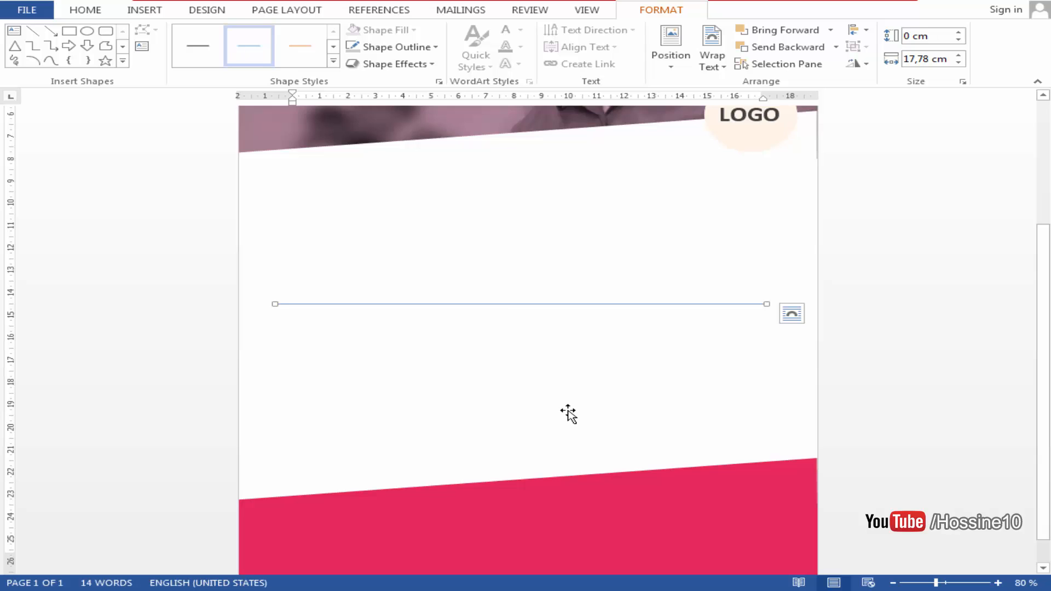
{"action": "left_click", "coordinate": [497, 324]}
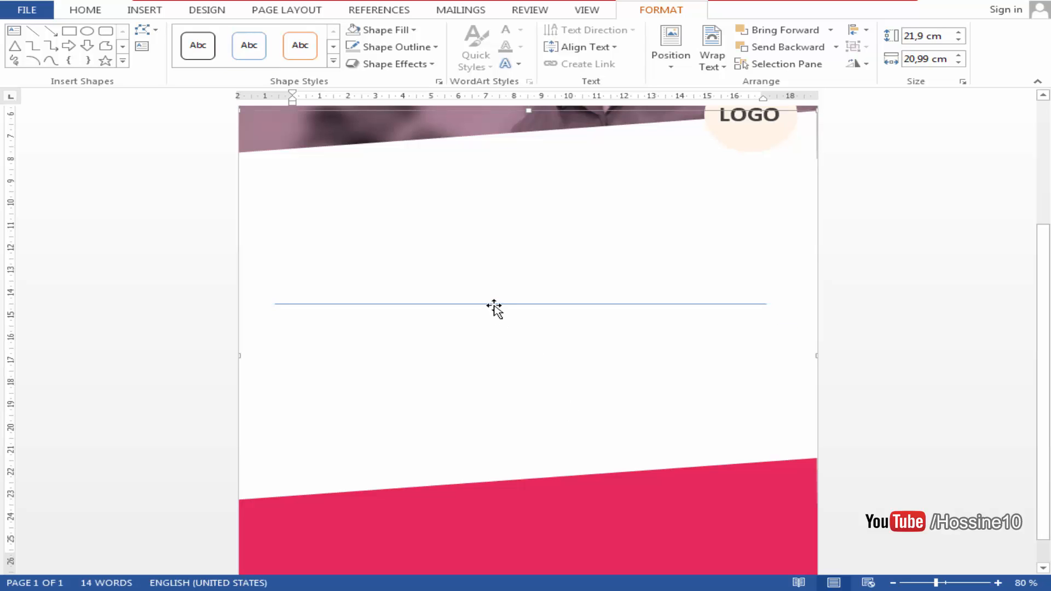
{"action": "left_click", "coordinate": [493, 304]}
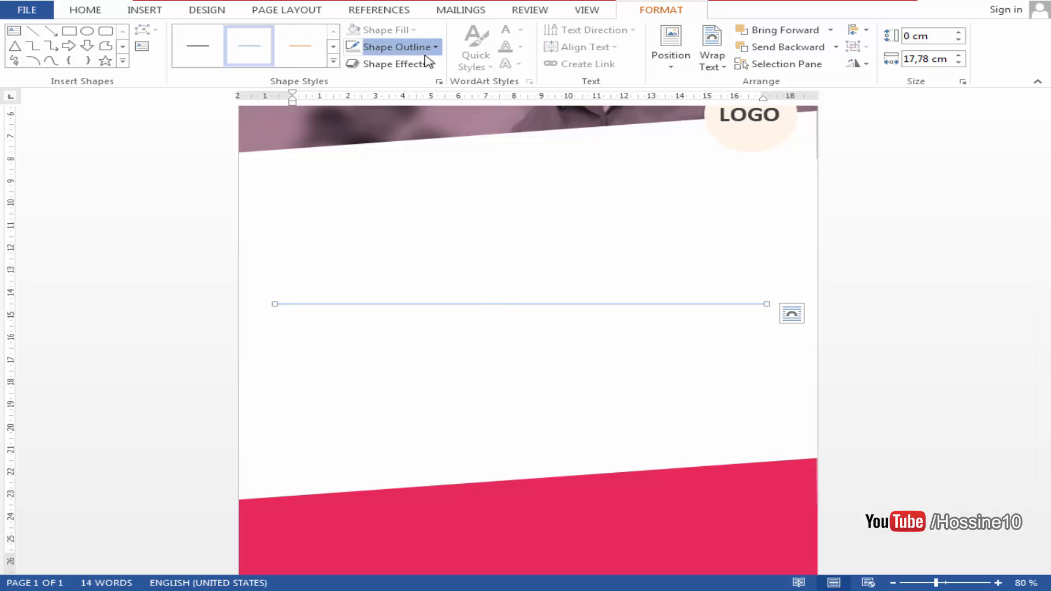
{"action": "left_click", "coordinate": [410, 47]}
{"action": "left_click", "coordinate": [389, 113]}
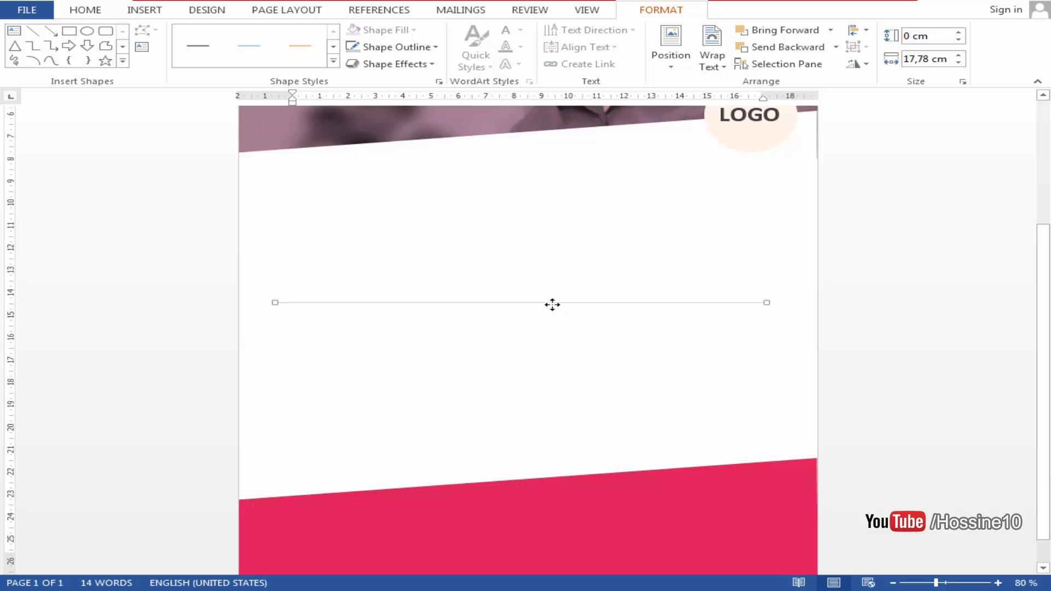
- Nudge the gray horizontal divider line slightly downward within the white body
{"action": "key", "text": "Up"}
{"action": "key", "text": "Down"}
{"action": "key", "text": "Down"}
{"action": "key", "text": "Down"}
{"action": "key", "text": "Down"}
{"action": "key", "text": "Down"}
{"action": "key", "text": "Down"}
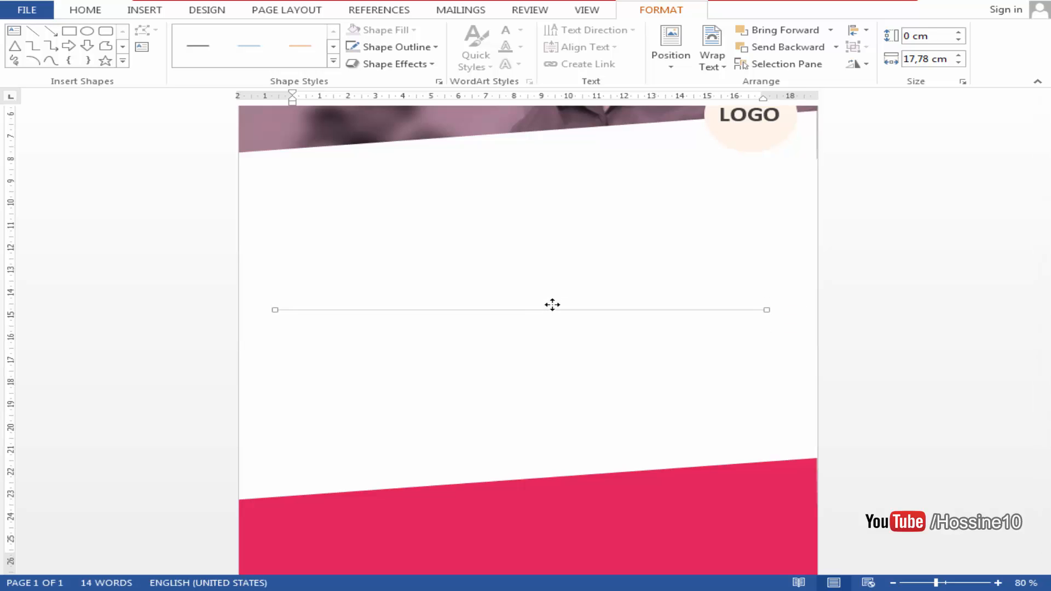
{"action": "key", "text": "Up"}
{"action": "key", "text": "Up"}
{"action": "key", "text": "Up"}
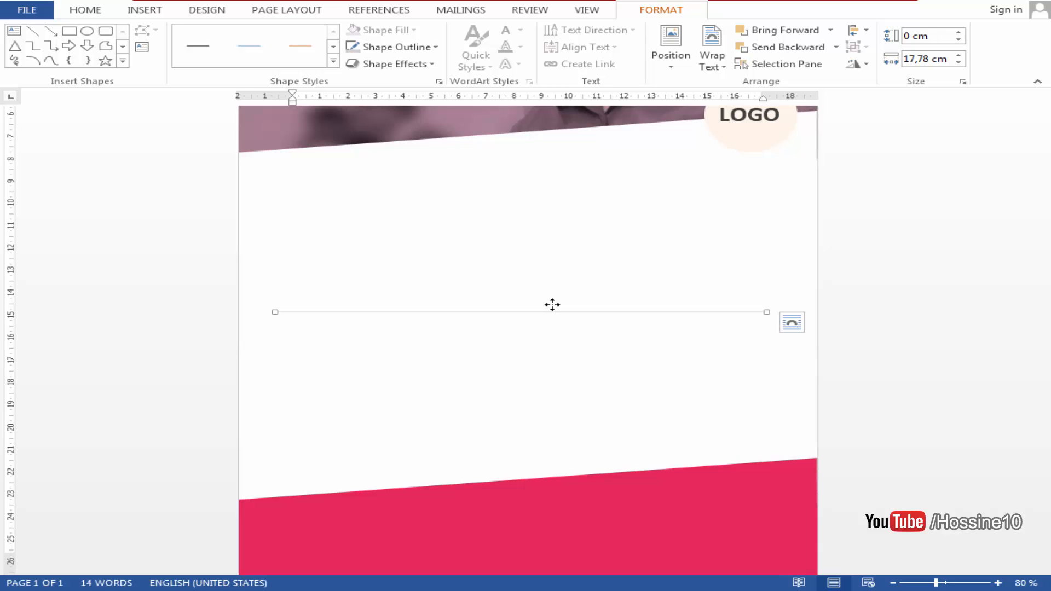
- Using hossine.docx as reference, draw in Document4 a vertical line about 5.38 cm long rising from the horizontal divider
{"action": "left_click", "coordinate": [138, 10]}
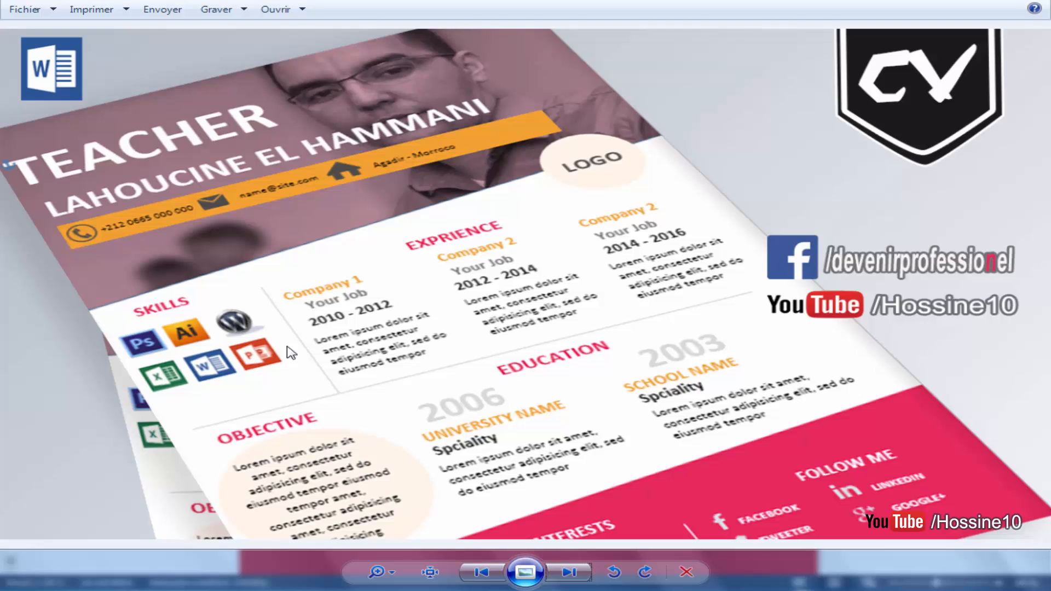
{"action": "mouse_move", "coordinate": [547, 581]}
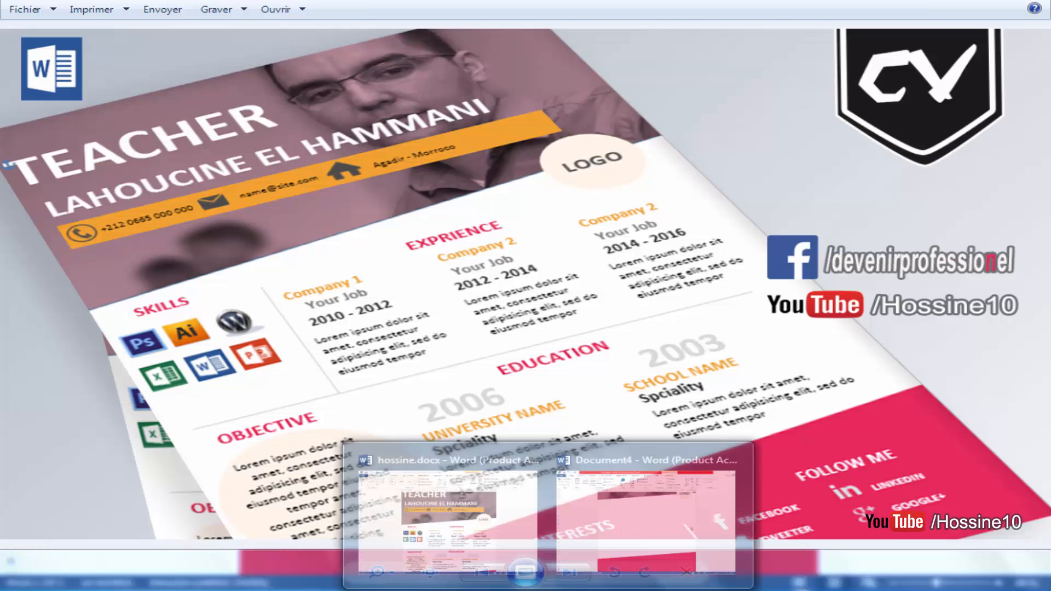
{"action": "left_click", "coordinate": [500, 535]}
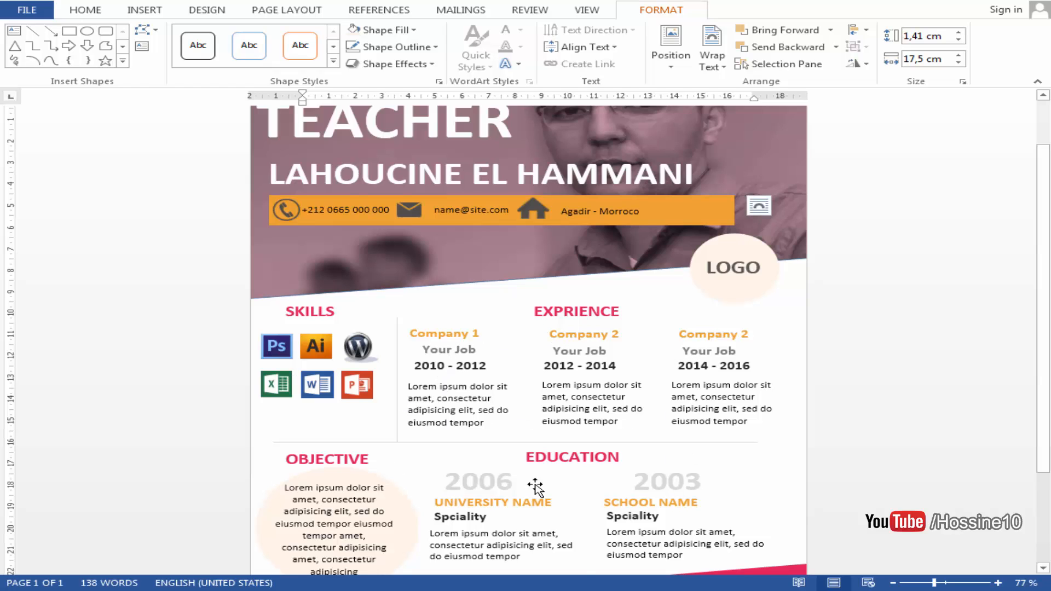
{"action": "mouse_move", "coordinate": [549, 588]}
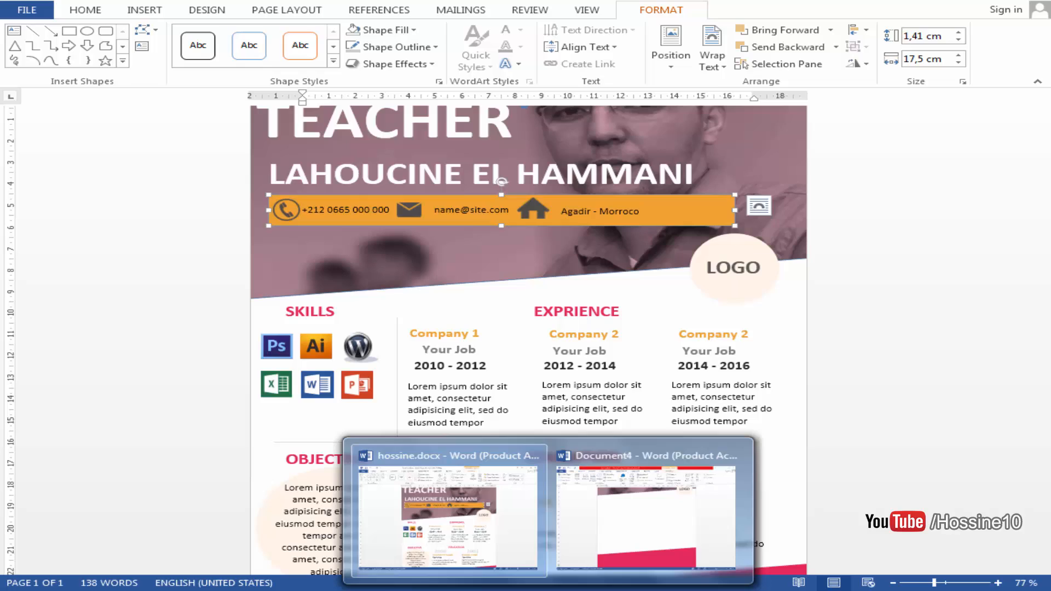
{"action": "left_click", "coordinate": [624, 539]}
{"action": "left_click", "coordinate": [250, 54]}
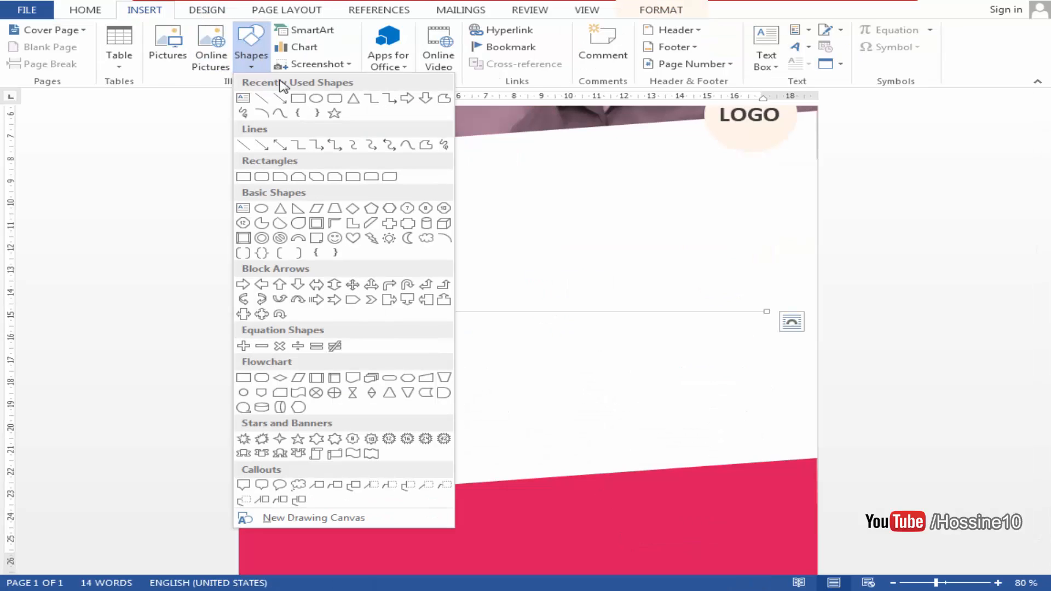
{"action": "left_click", "coordinate": [263, 102]}
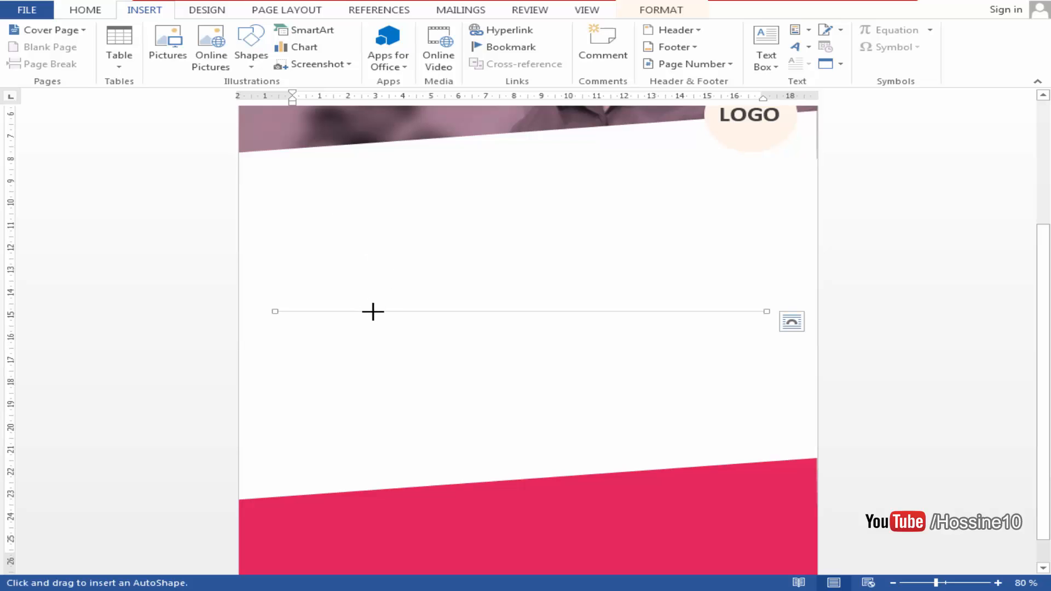
{"action": "left_click_drag", "start_coordinate": [378, 311], "coordinate": [376, 191]}
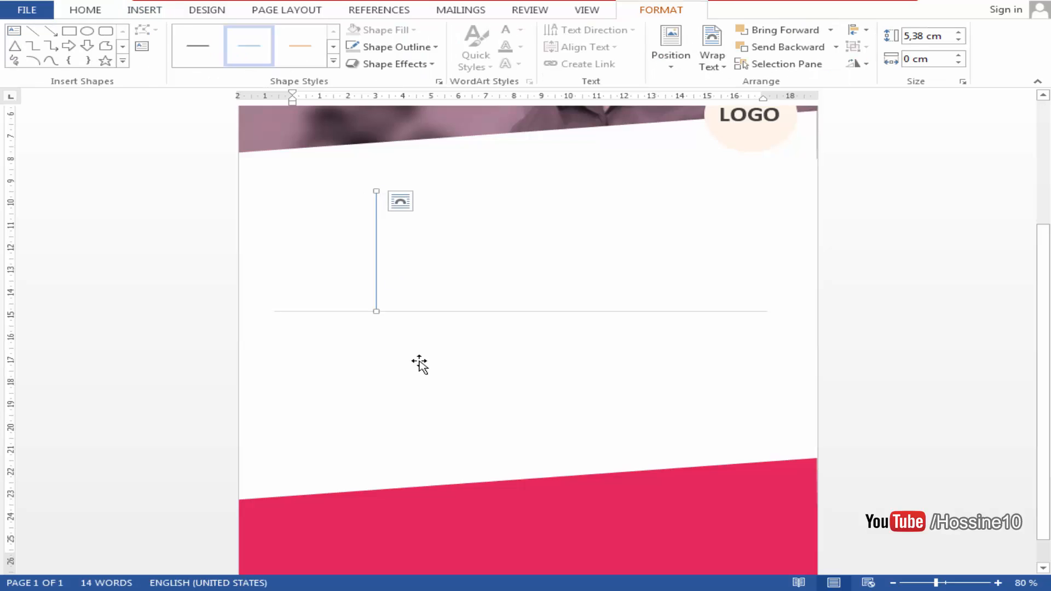
- Shift the vertical line right along the horizontal divider to about the 5 cm ruler mark
{"action": "key", "text": "Right"}
{"action": "key", "text": "Right"}
{"action": "key", "text": "Right"}
{"action": "key", "text": "Right"}
{"action": "key", "text": "Right"}
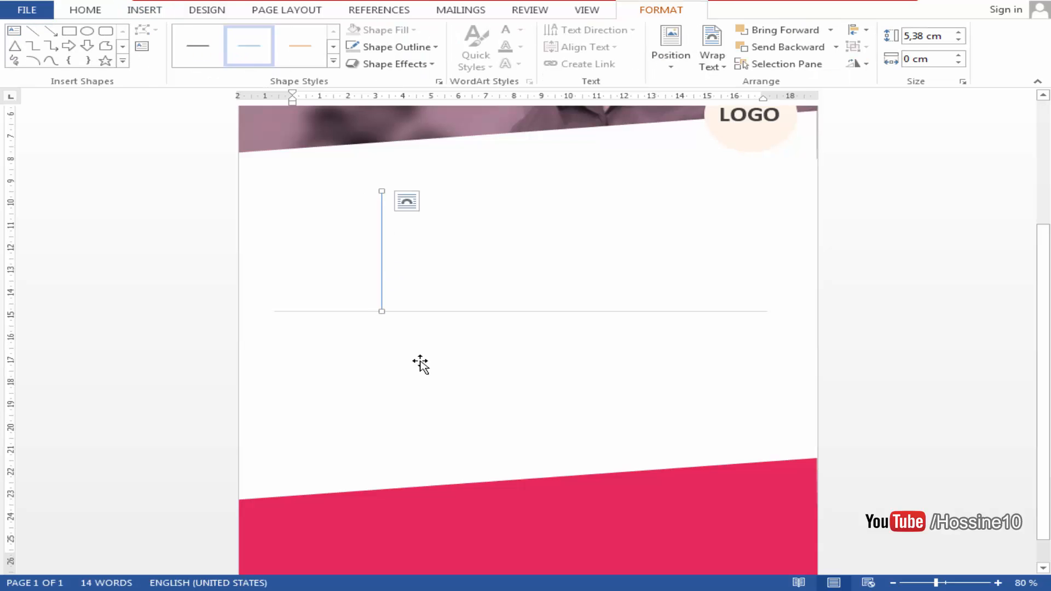
{"action": "key", "text": "Right"}
{"action": "key", "text": "Right"}
{"action": "key", "text": "Right"}
{"action": "key", "text": "Right"}
{"action": "key", "text": "Right"}
{"action": "key", "text": "Right"}
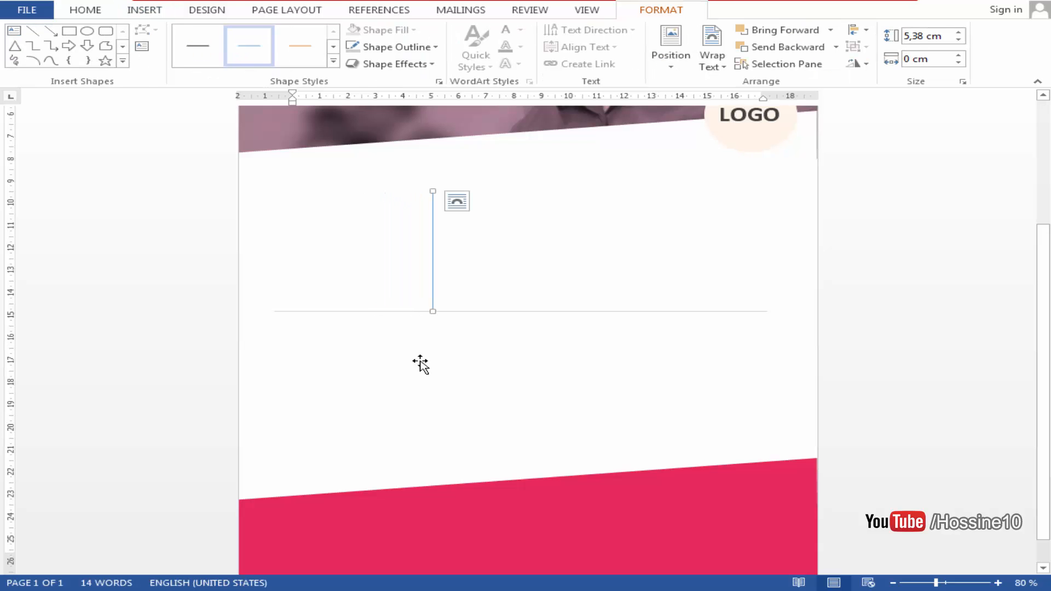
{"action": "key", "text": "Left"}
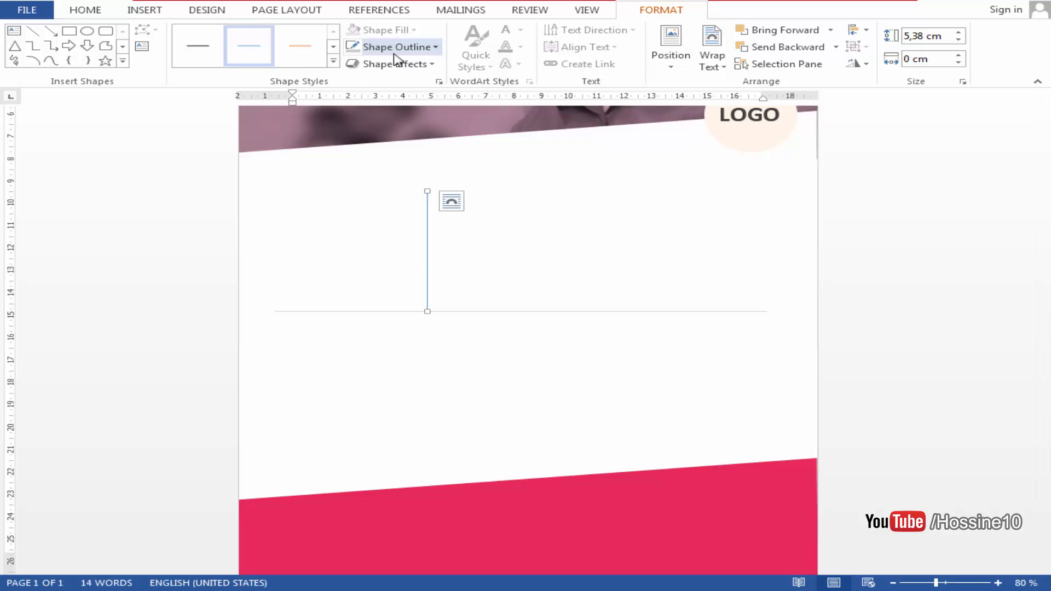
- Give the vertical line a light gray outline to match the horizontal divider
{"action": "left_click", "coordinate": [427, 211]}
{"action": "left_click", "coordinate": [428, 213]}
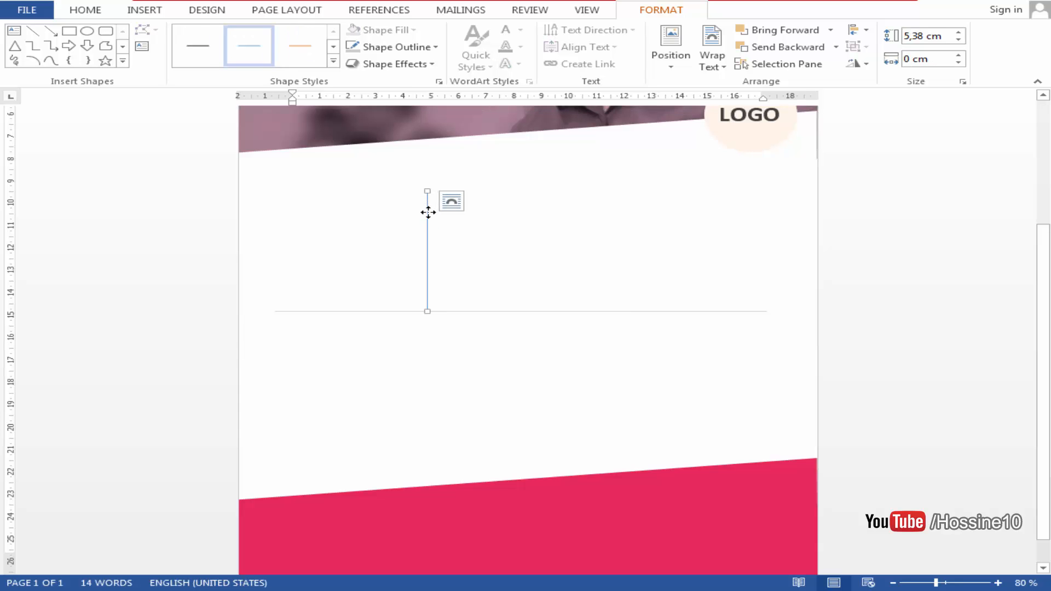
{"action": "left_click", "coordinate": [383, 48]}
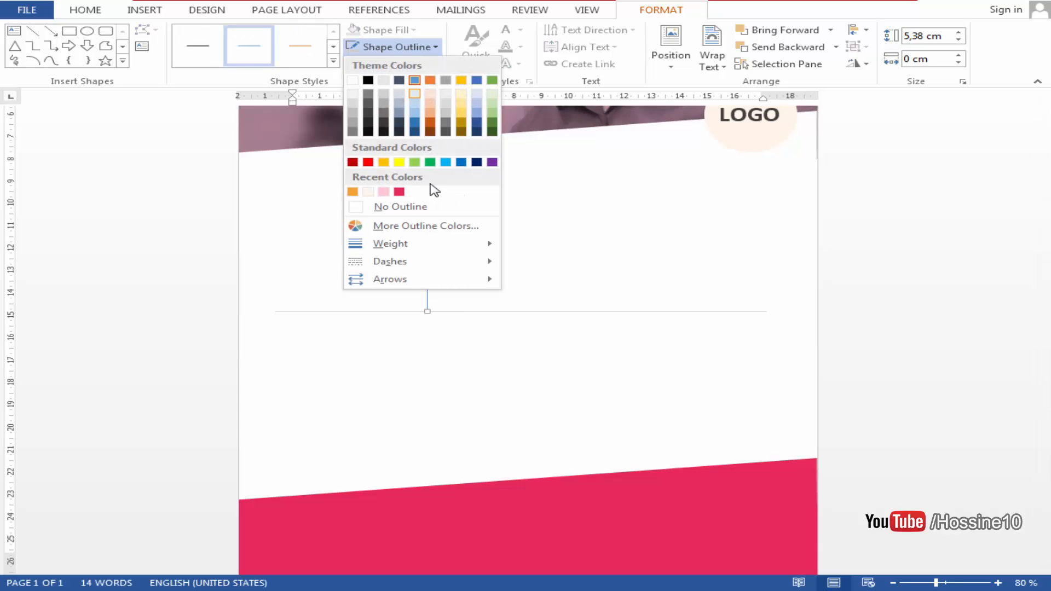
{"action": "left_click", "coordinate": [385, 94]}
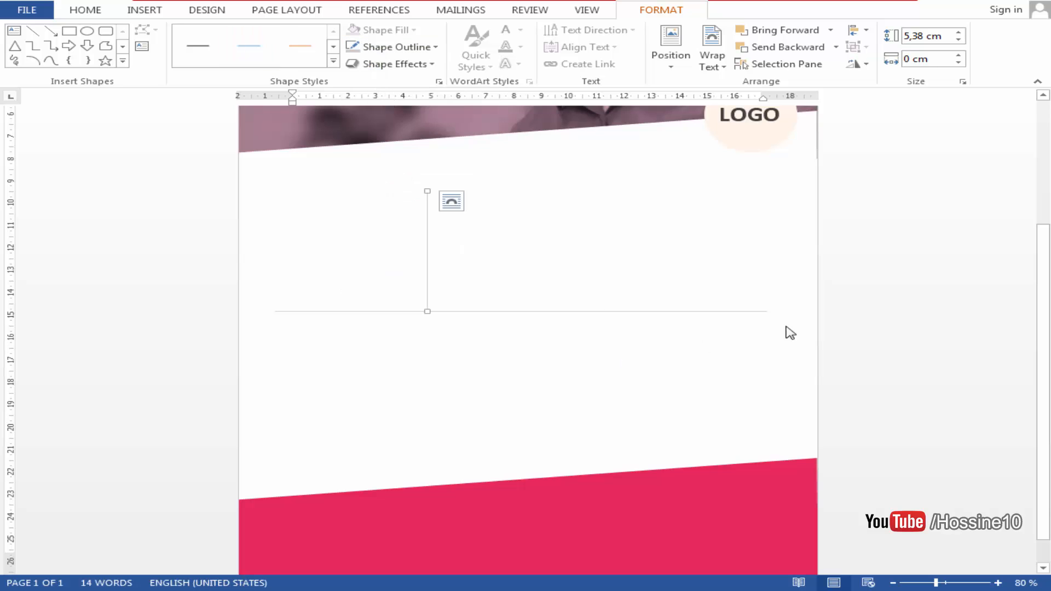
{"action": "left_click", "coordinate": [892, 288]}
- Check the reference image and draw a circle about 5.61 cm across in Document4, below the left end of the horizontal divider
{"action": "left_click_drag", "start_coordinate": [1043, 277], "coordinate": [1043, 385]}
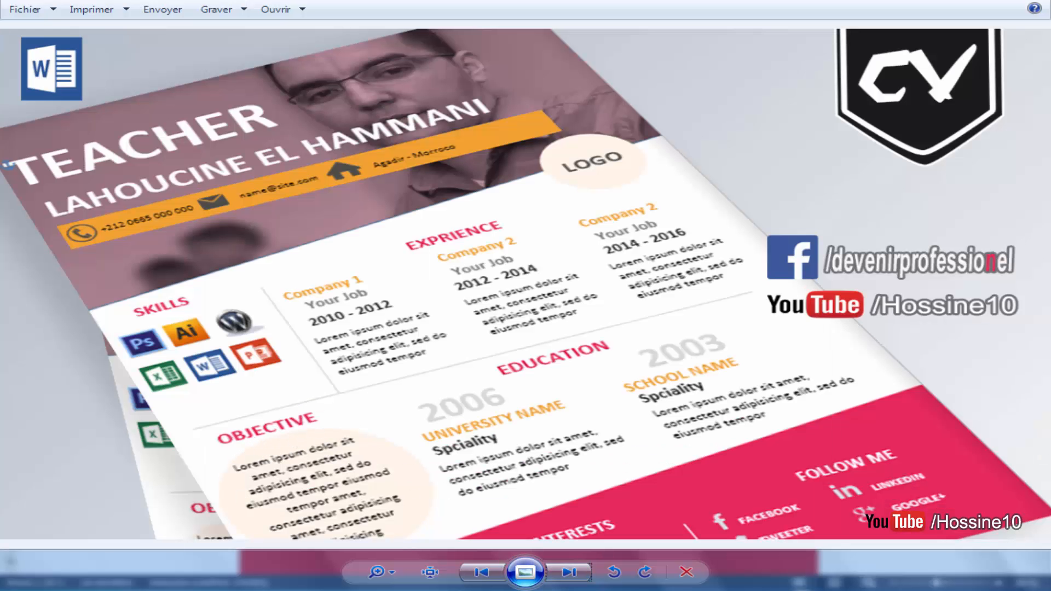
{"action": "mouse_move", "coordinate": [549, 590]}
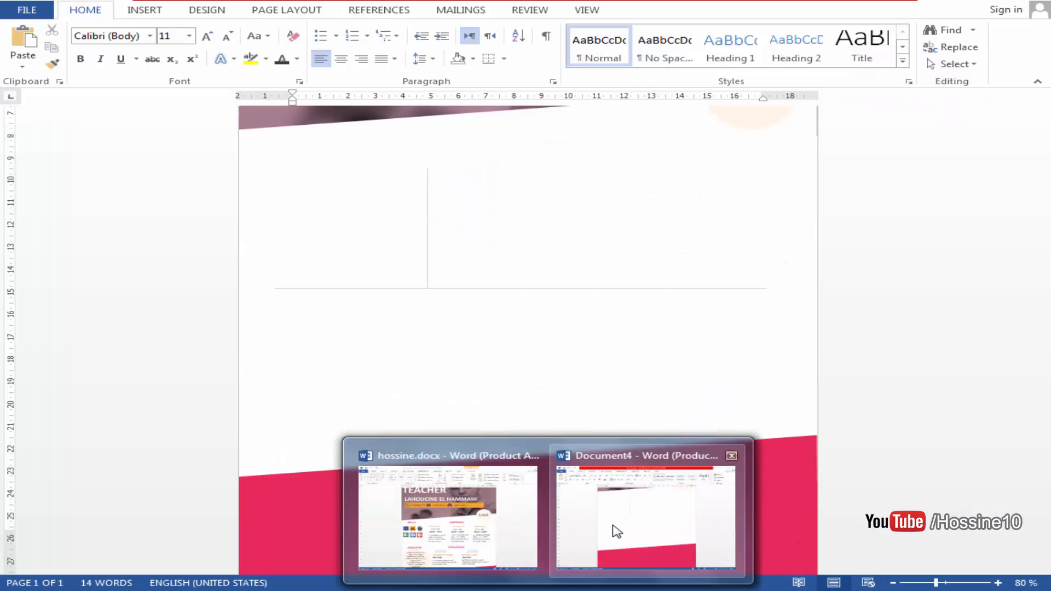
{"action": "left_click", "coordinate": [613, 527]}
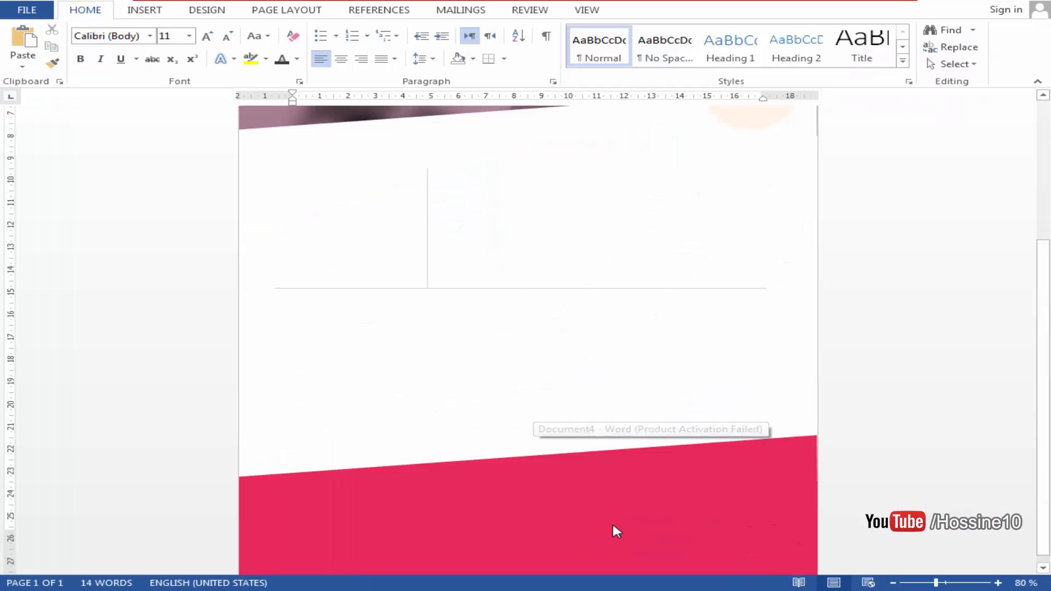
{"action": "left_click", "coordinate": [157, 13]}
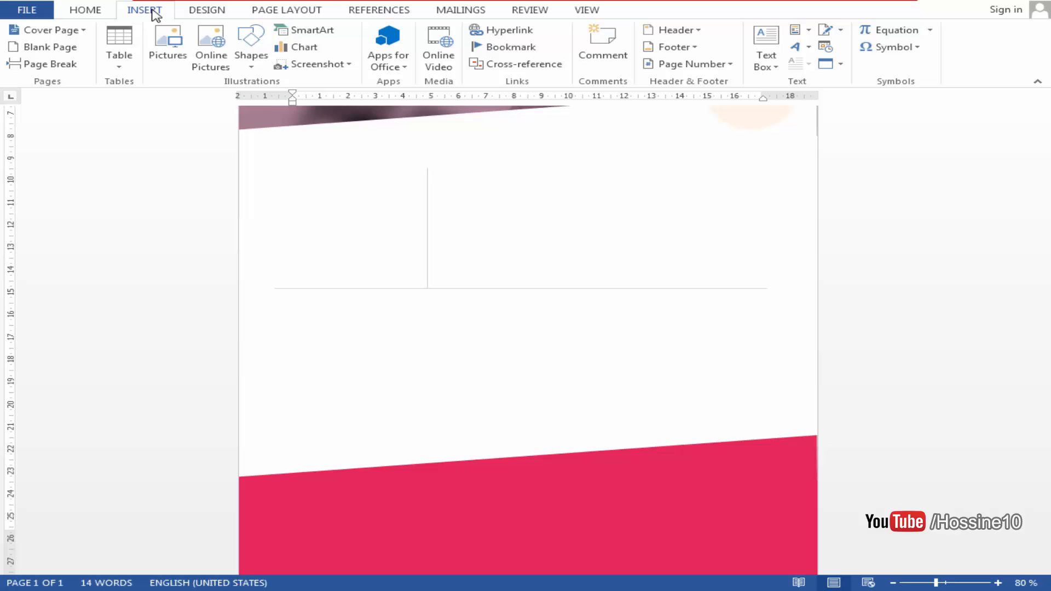
{"action": "left_click", "coordinate": [251, 40]}
{"action": "left_click", "coordinate": [309, 92]}
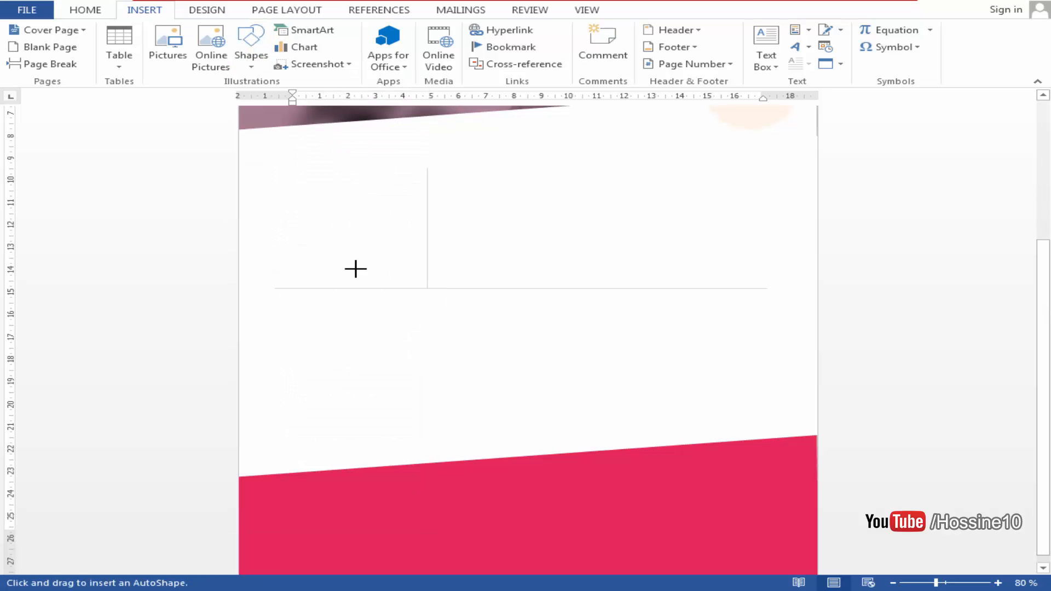
{"action": "left_click_drag", "start_coordinate": [263, 325], "coordinate": [395, 450]}
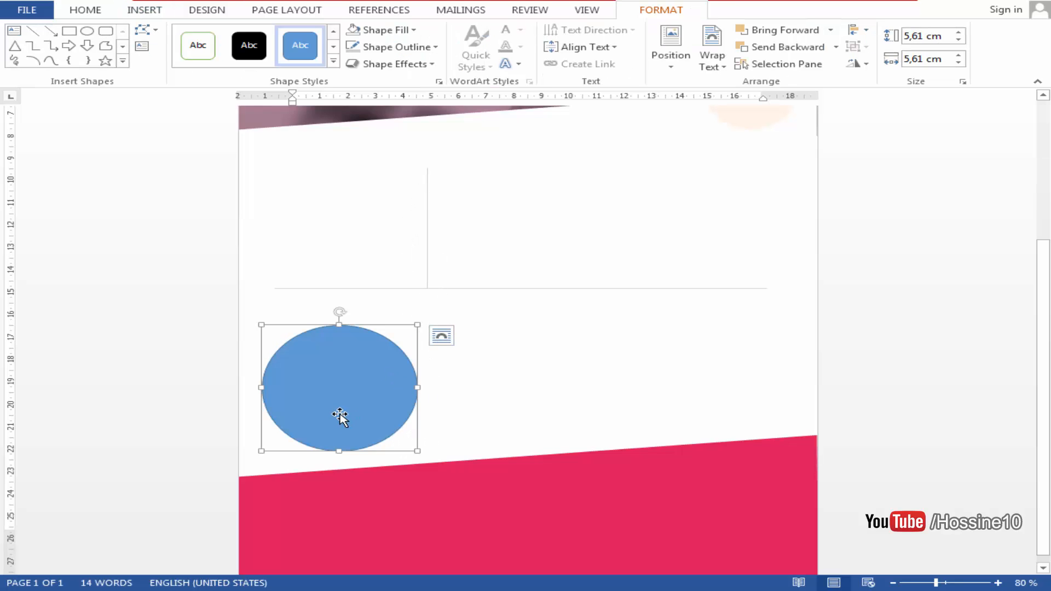
- Enlarge the circle to about 5.97 cm and move it slightly left and down, close to the crimson footer's slanted edge
{"action": "left_click_drag", "start_coordinate": [340, 417], "coordinate": [339, 417]}
{"action": "left_click_drag", "start_coordinate": [417, 451], "coordinate": [427, 459]}
{"action": "key", "text": "Left"}
{"action": "key", "text": "Left"}
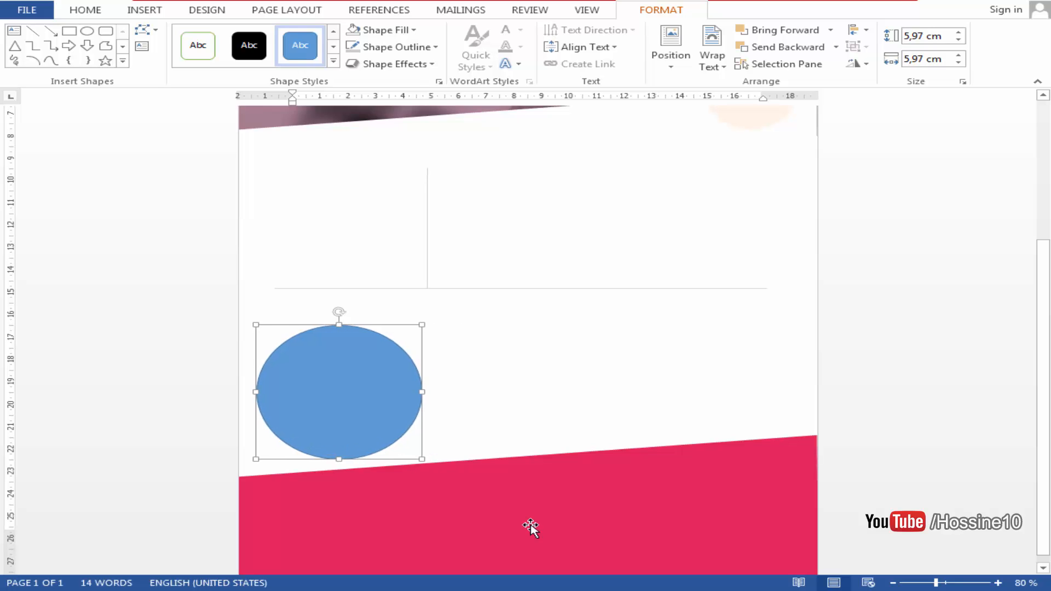
{"action": "key", "text": "Left"}
{"action": "key", "text": "Right"}
{"action": "key", "text": "Up"}
{"action": "key", "text": "Up"}
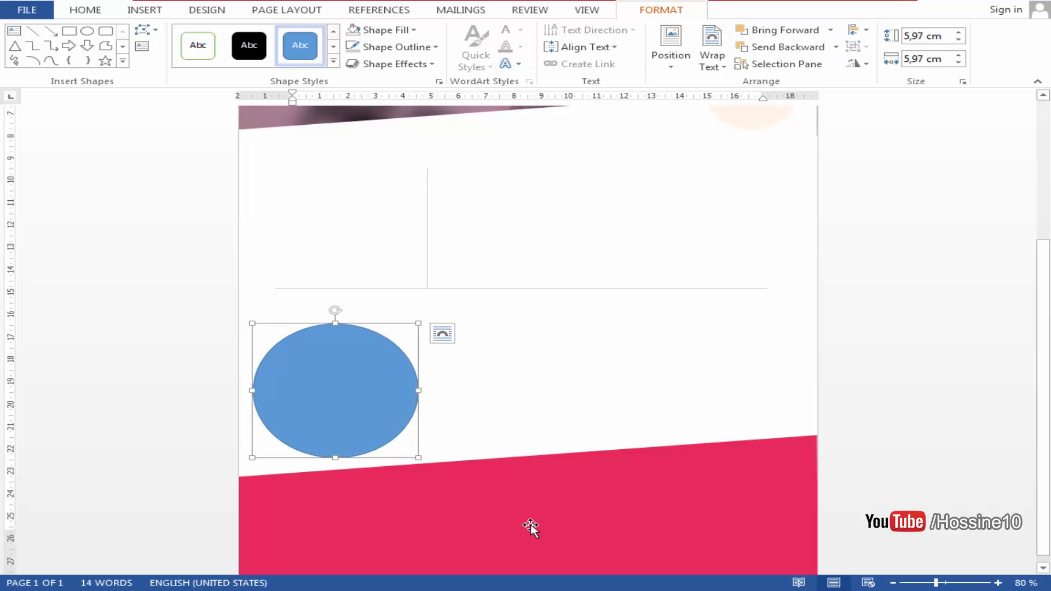
{"action": "key", "text": "Down"}
{"action": "key", "text": "Down"}
{"action": "key", "text": "Down"}
{"action": "key", "text": "Down"}
{"action": "key", "text": "Down"}
{"action": "key", "text": "Down"}
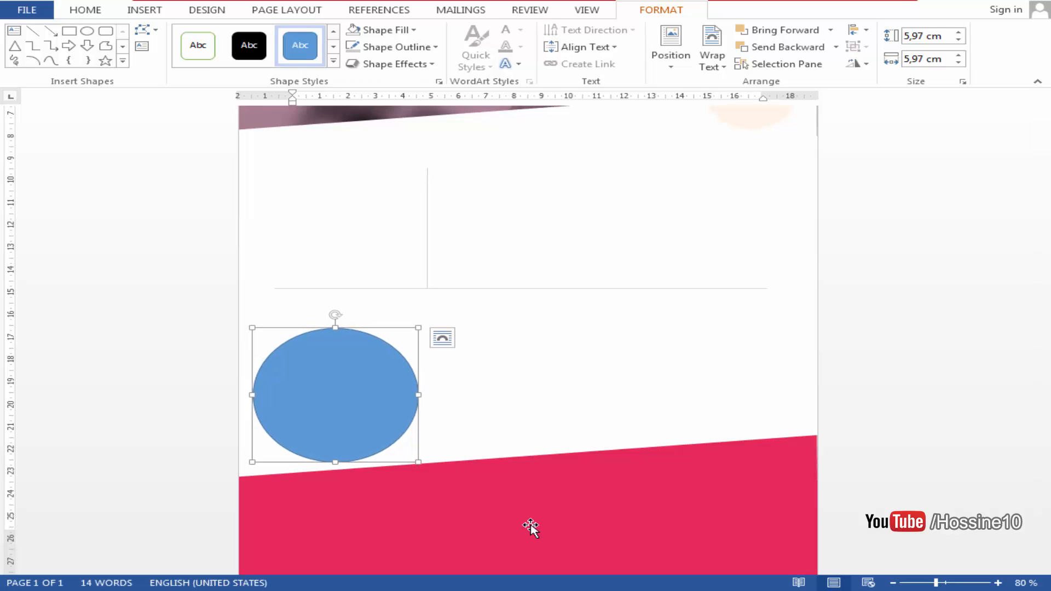
- Remove the outline from the blue circle above the footer
{"action": "left_click", "coordinate": [513, 418]}
{"action": "left_click", "coordinate": [360, 416]}
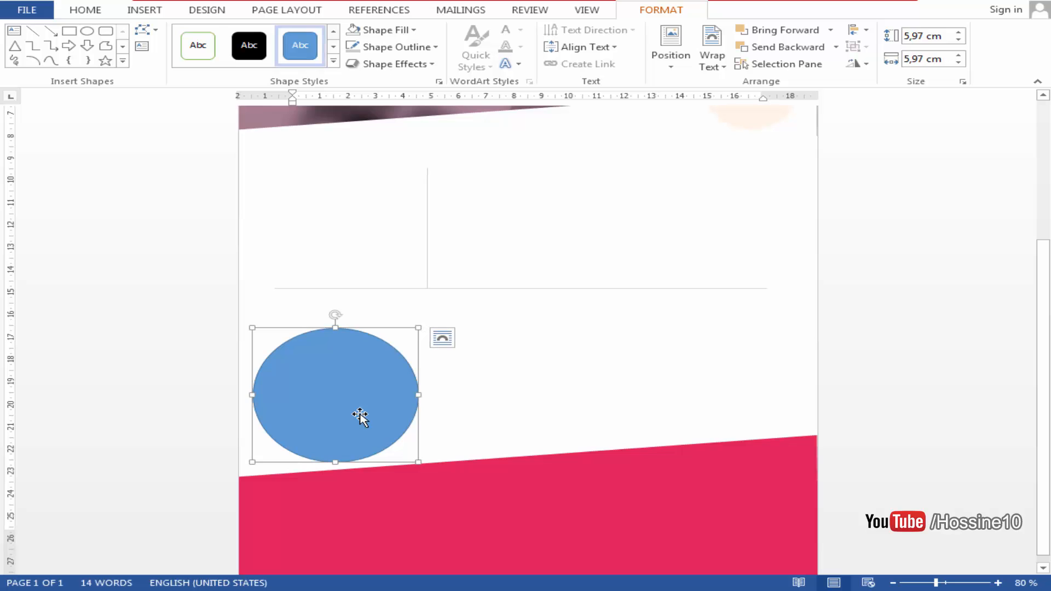
{"action": "left_click", "coordinate": [426, 49]}
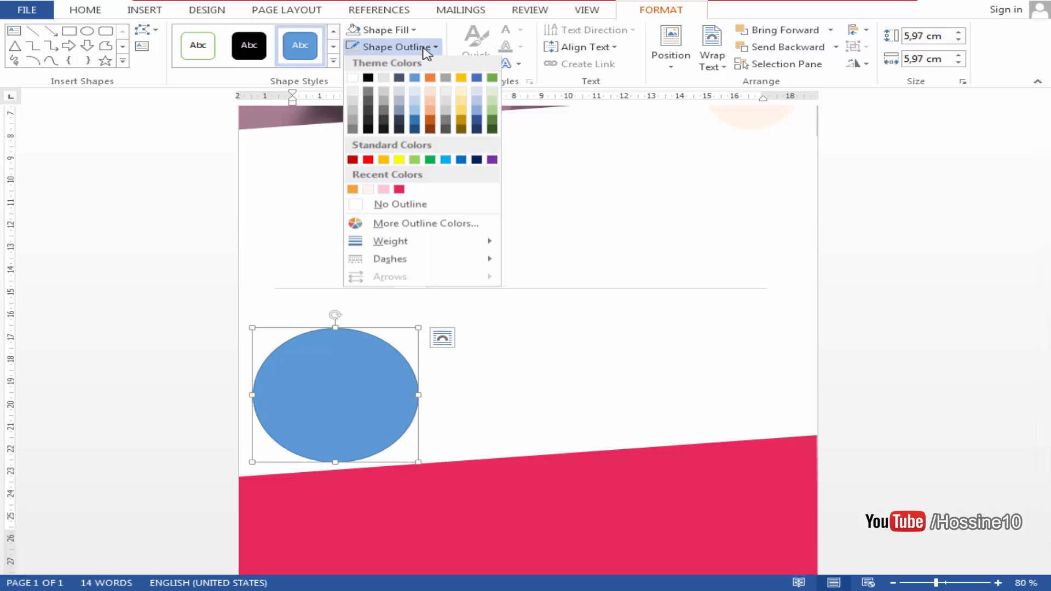
{"action": "left_click", "coordinate": [411, 207]}
- Fill the blue circle above the footer with a custom cream colour, RGB 255, 245, 233
{"action": "left_click", "coordinate": [395, 32]}
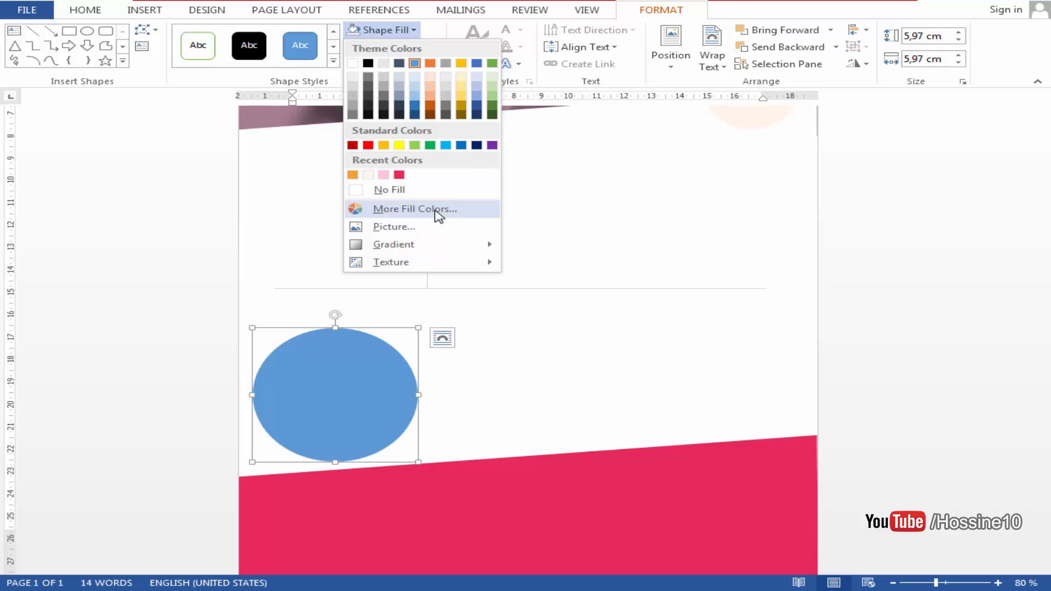
{"action": "left_click", "coordinate": [416, 209]}
{"action": "left_click_drag", "start_coordinate": [957, 20], "coordinate": [826, 185]}
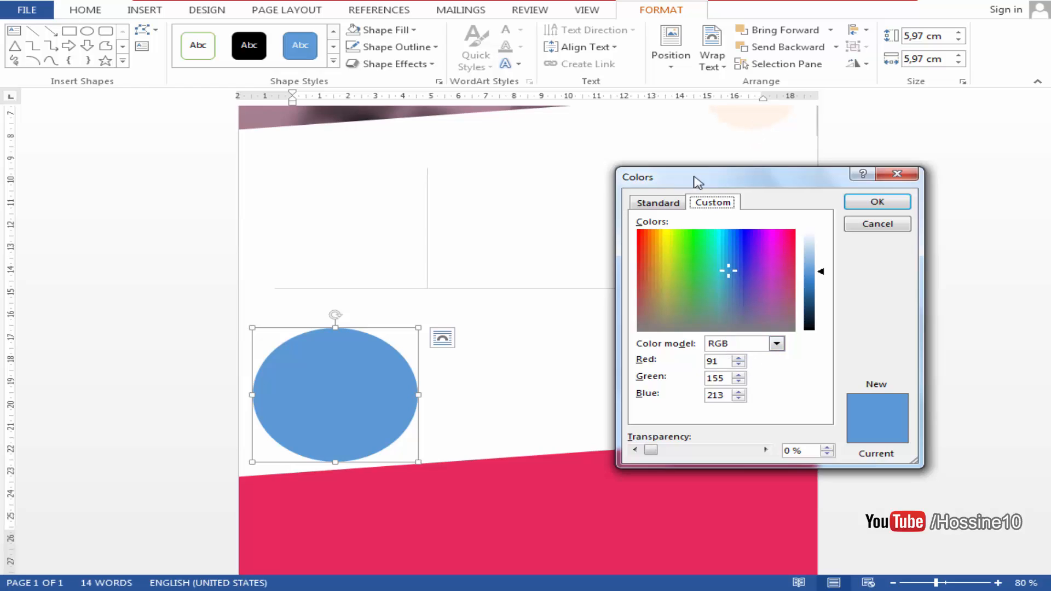
{"action": "left_click", "coordinate": [719, 362]}
{"action": "key", "text": "BackSpace"}
{"action": "key", "text": "BackSpace"}
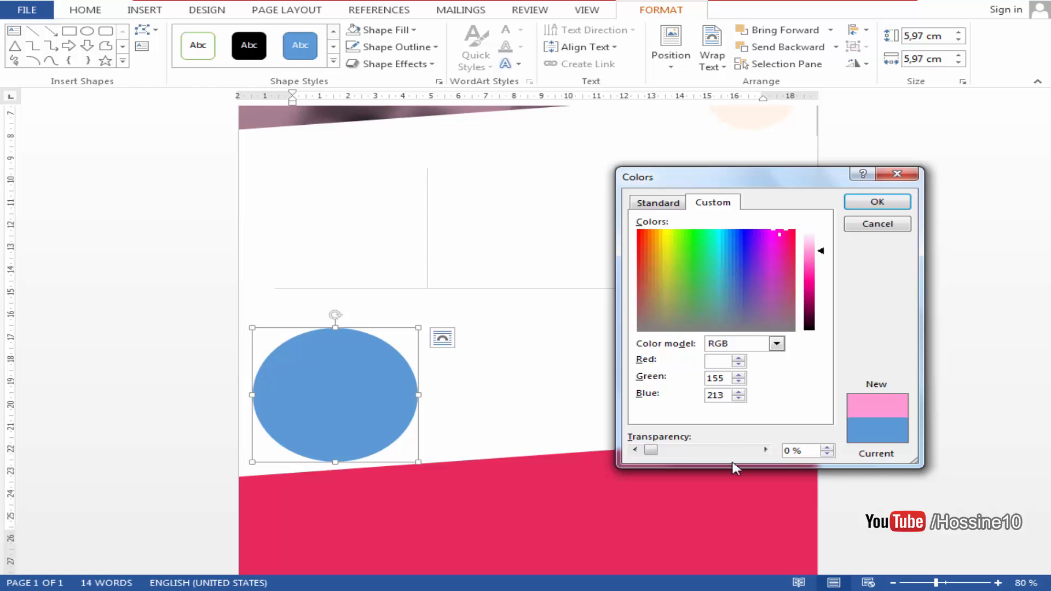
{"action": "type", "text": "255245"}
{"action": "key", "text": "Tab"}
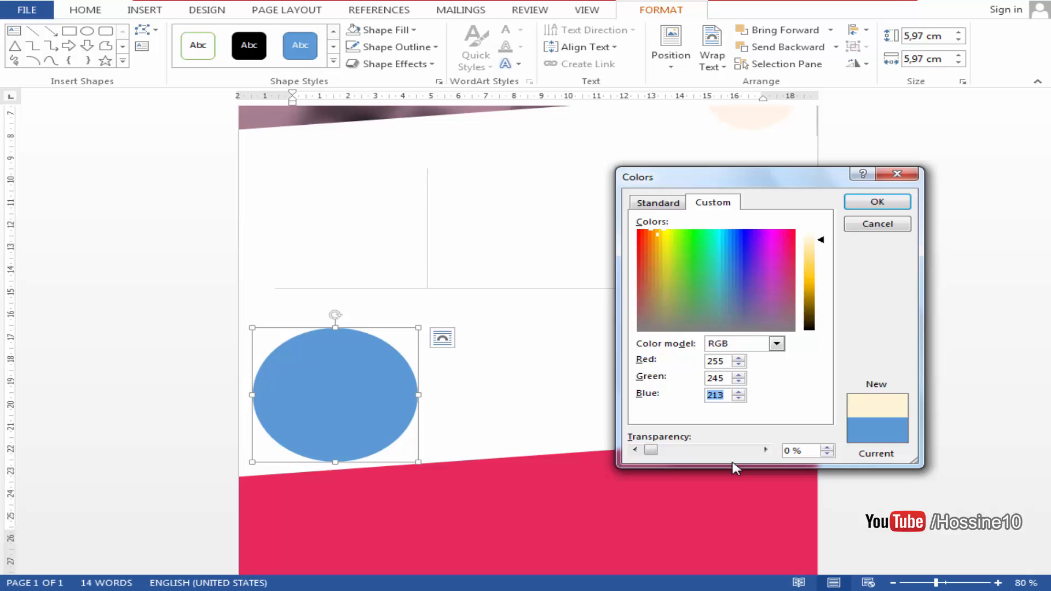
{"action": "type", "text": "233"}
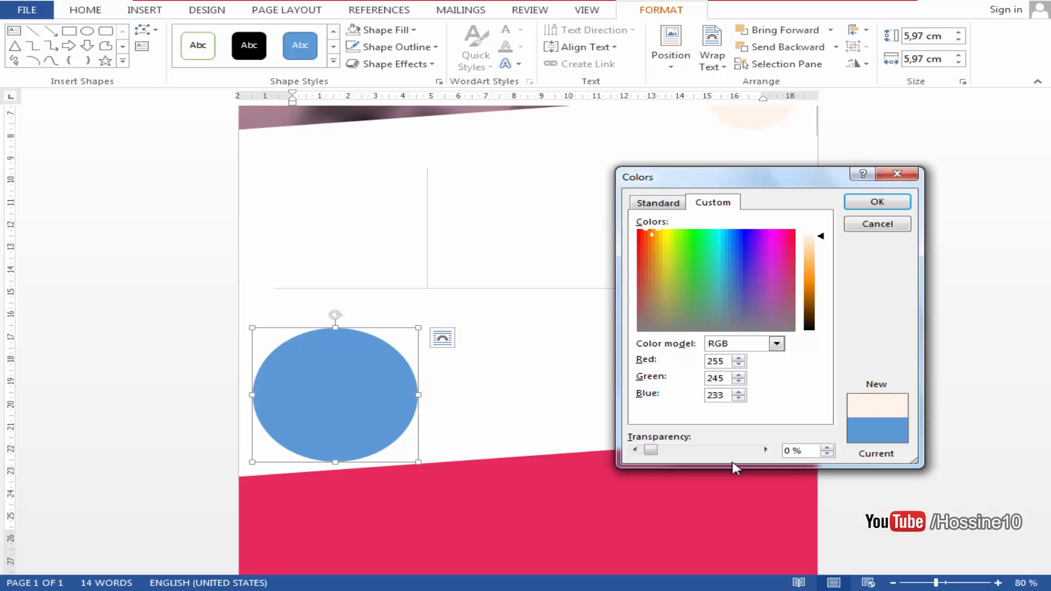
{"action": "key", "text": "Return"}
{"action": "left_click", "coordinate": [528, 336]}
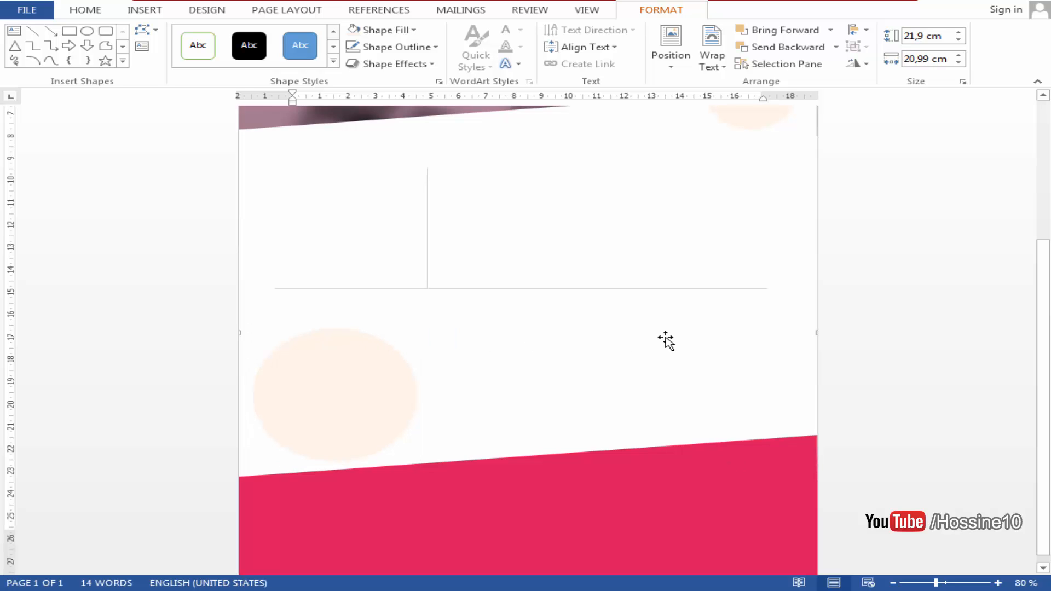
- Copy the header's e-mail text box to just above the cream circle and replace its text with OBJECTIVE
{"action": "left_click_drag", "start_coordinate": [1045, 340], "coordinate": [1043, 265]}
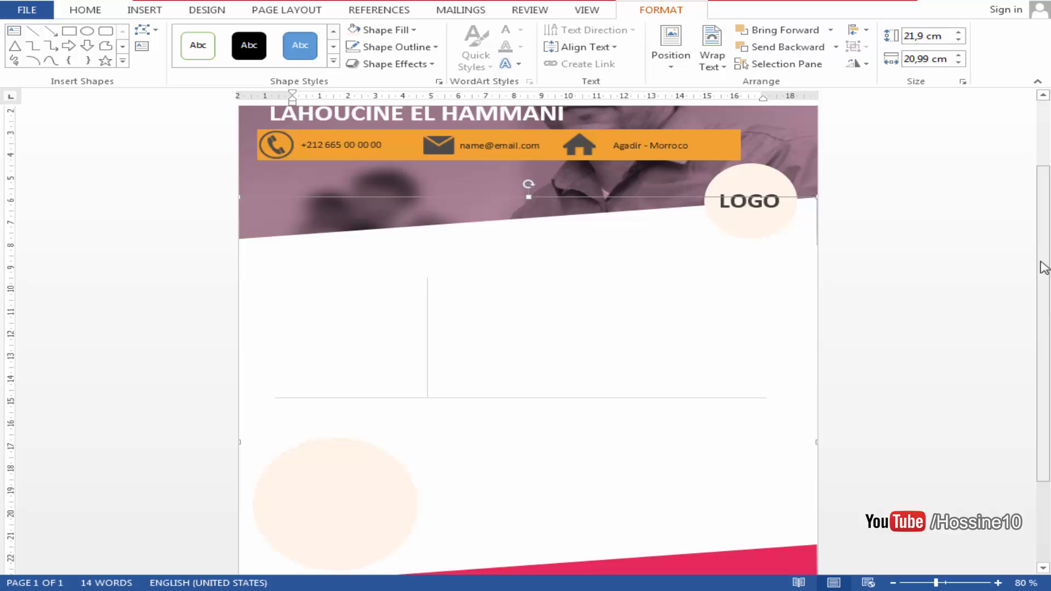
{"action": "left_click", "coordinate": [516, 138]}
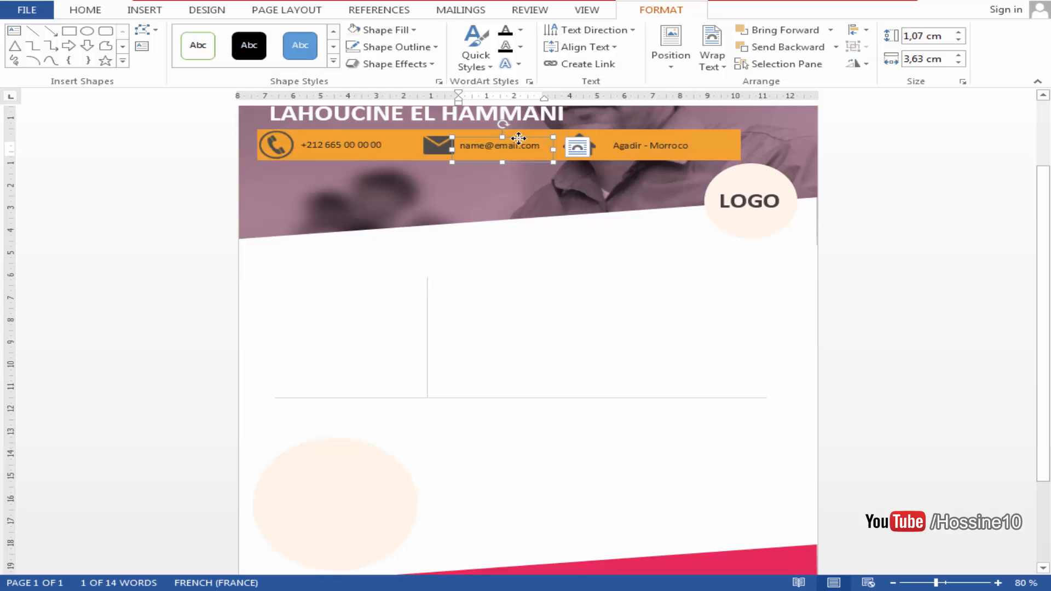
{"action": "left_click_drag", "start_coordinate": [518, 138], "coordinate": [265, 424]}
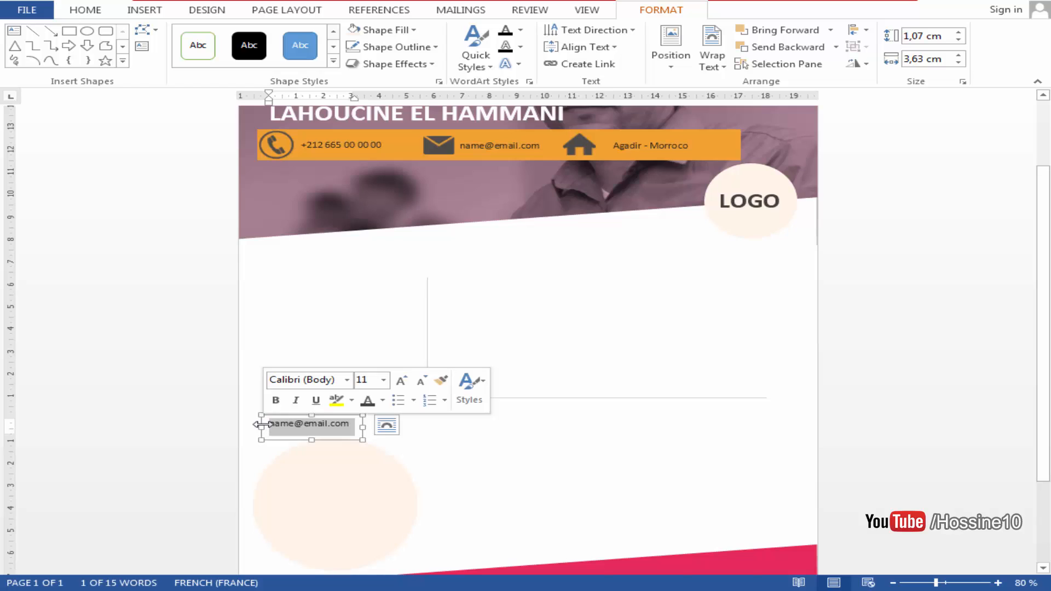
{"action": "key", "text": "Delete"}
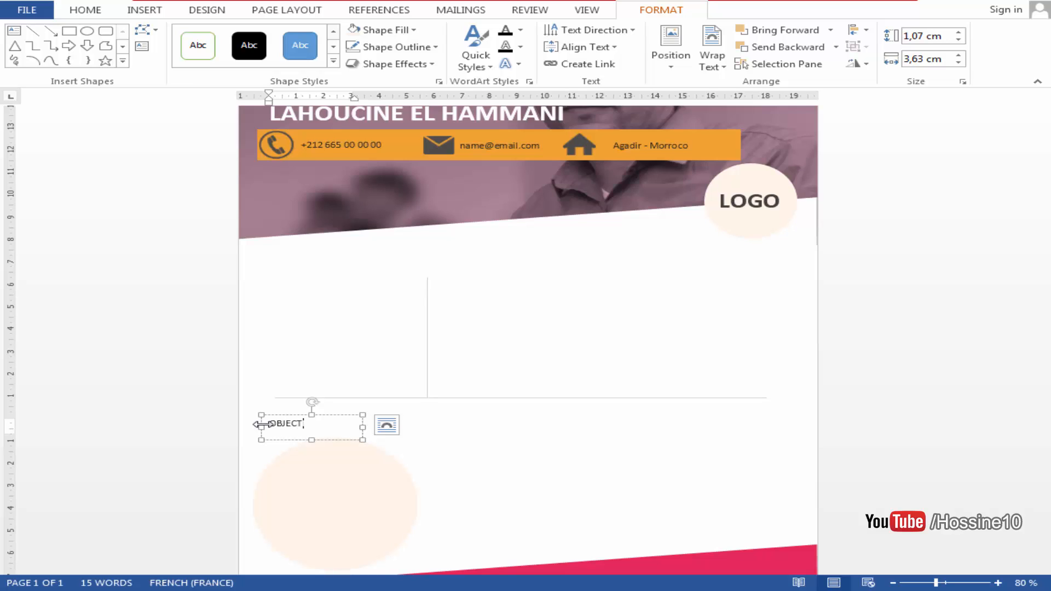
{"action": "left_click", "coordinate": [323, 443]}
{"action": "left_click", "coordinate": [307, 425]}
{"action": "key", "text": "Escape"}
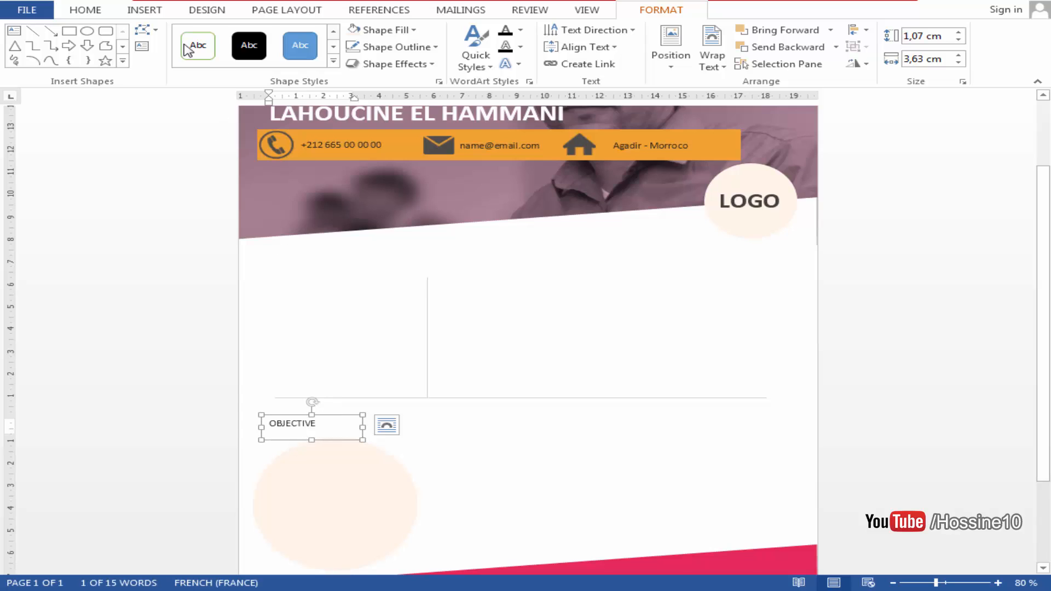
- Format the OBJECTIVE heading as bold, 16 pt, in the crimson used for the footer
{"action": "left_click", "coordinate": [85, 10]}
{"action": "left_click", "coordinate": [80, 58]}
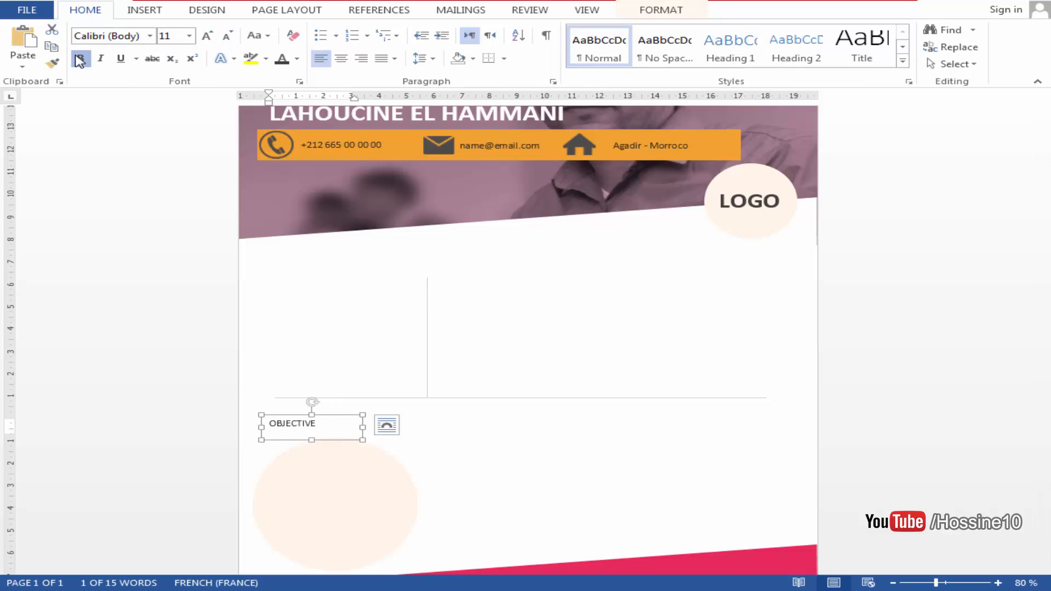
{"action": "left_click", "coordinate": [189, 35]}
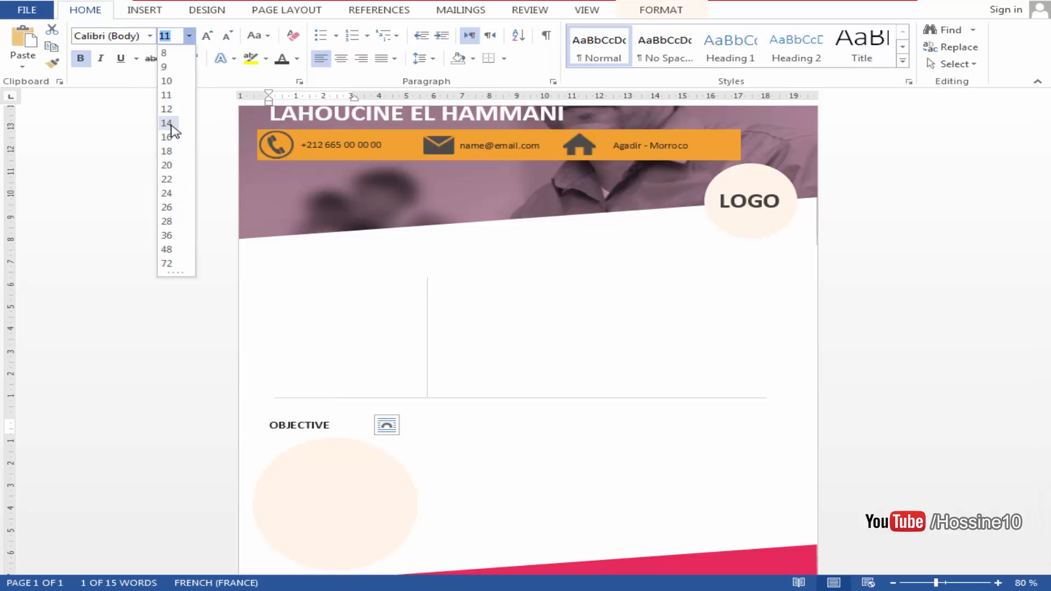
{"action": "left_click", "coordinate": [172, 140]}
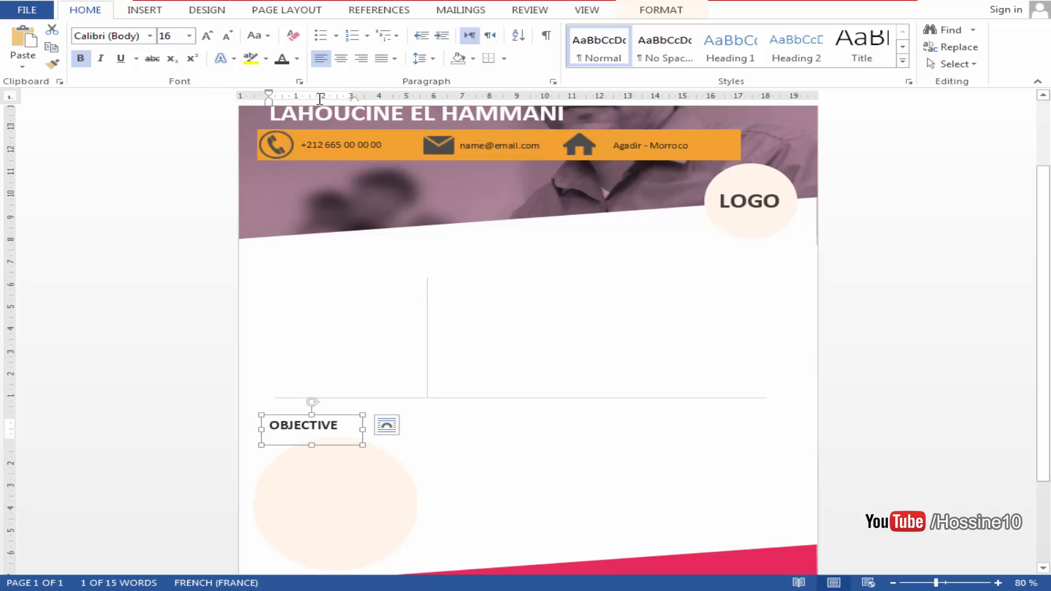
{"action": "left_click", "coordinate": [297, 59]}
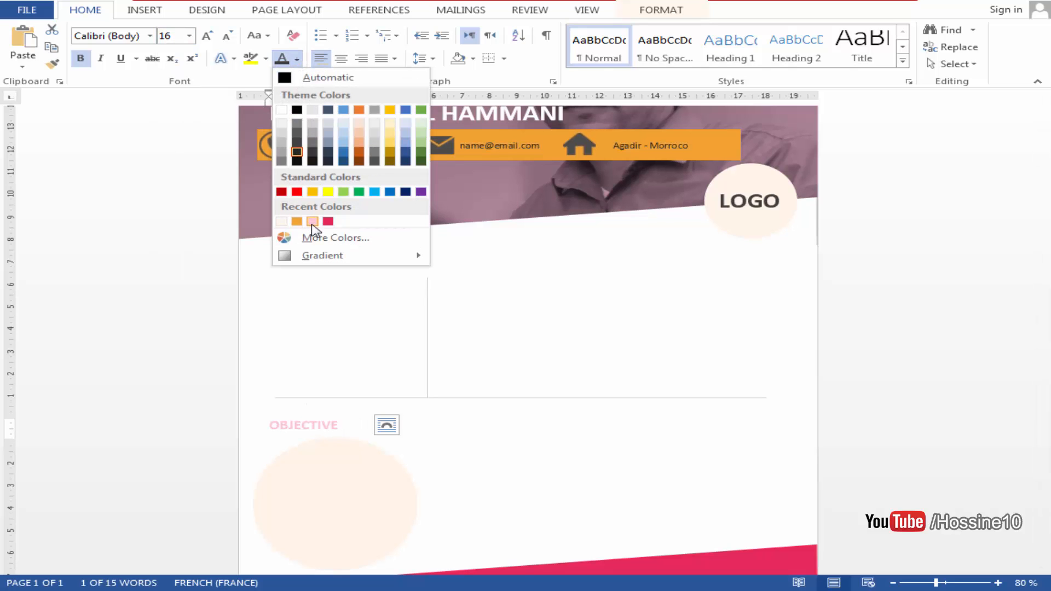
{"action": "left_click", "coordinate": [327, 221]}
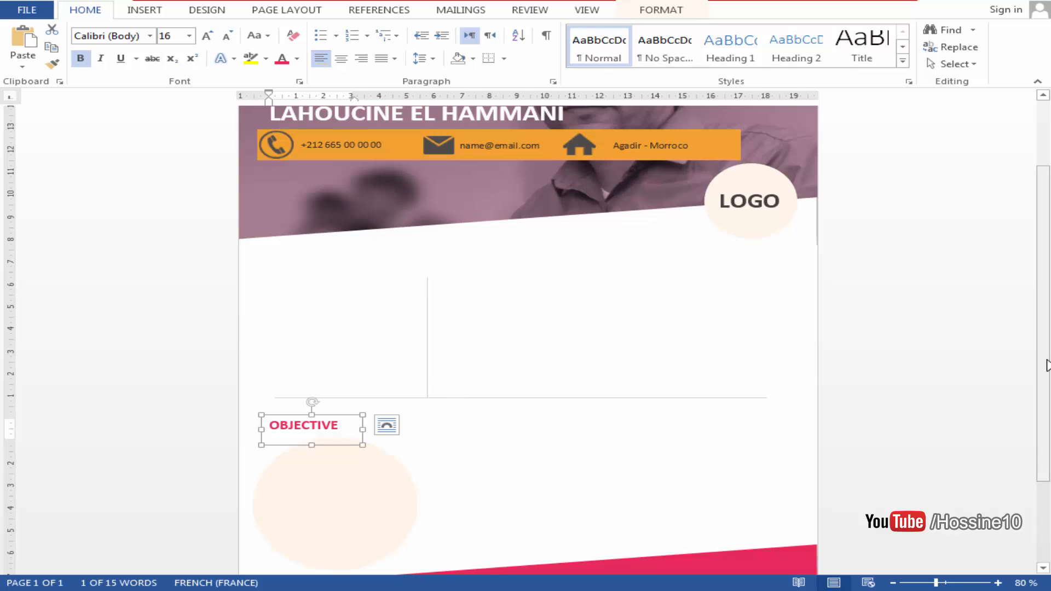
- Enlarge the OBJECTIVE heading to 18 pt and move its text box slightly right and up, just under the horizontal divider
{"action": "scroll", "coordinate": [1047, 419], "scroll_direction": "down", "scroll_amount": 1}
{"action": "scroll", "coordinate": [1047, 419], "scroll_direction": "down", "scroll_amount": 1}
{"action": "left_click", "coordinate": [189, 35]}
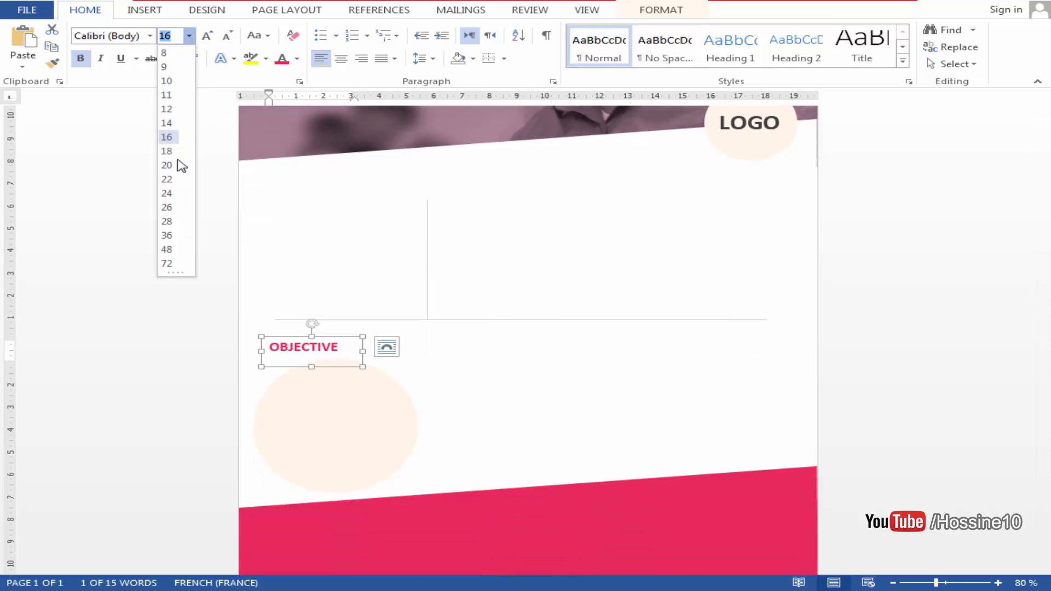
{"action": "left_click", "coordinate": [174, 156]}
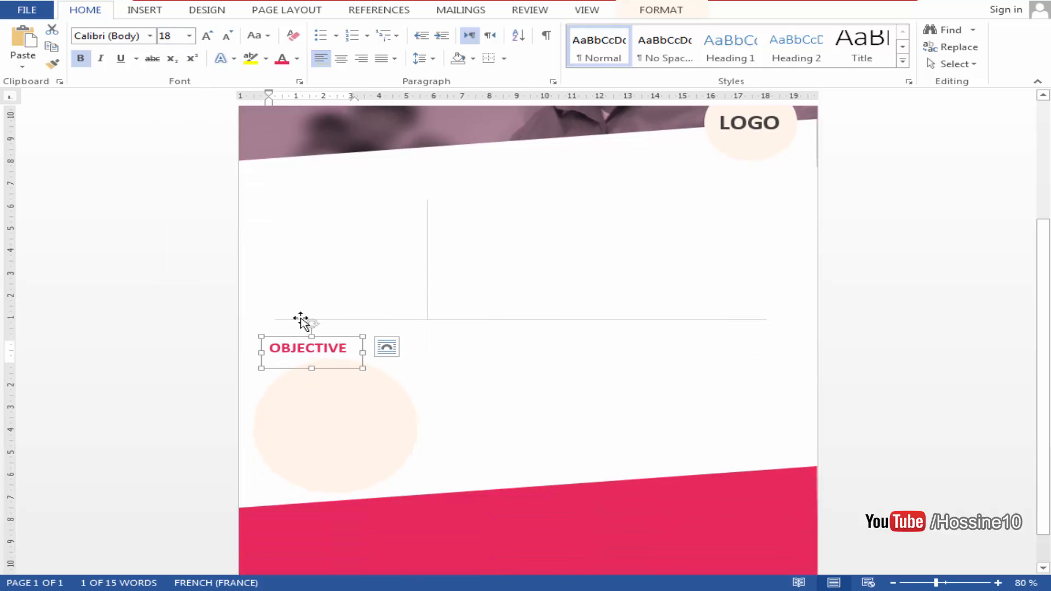
{"action": "left_click_drag", "start_coordinate": [326, 340], "coordinate": [343, 337]}
- Check the SKILLS heading's formatting in hossine.docx, then set Document4's OBJECTIVE heading to 20 pt and widen its text box to fit one line
{"action": "mouse_move", "coordinate": [549, 590]}
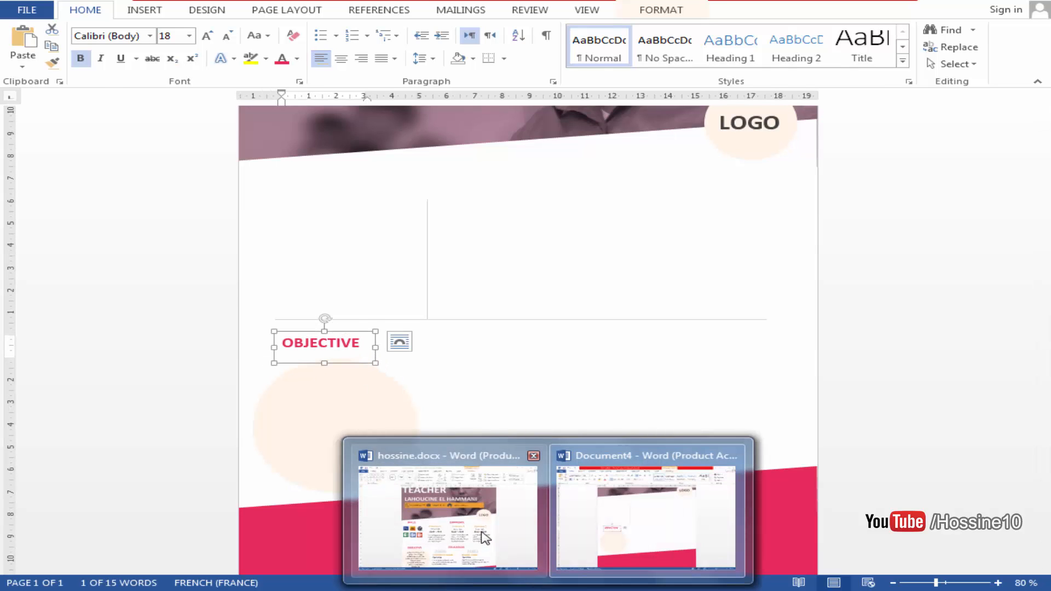
{"action": "left_click", "coordinate": [482, 534]}
{"action": "left_click", "coordinate": [310, 311]}
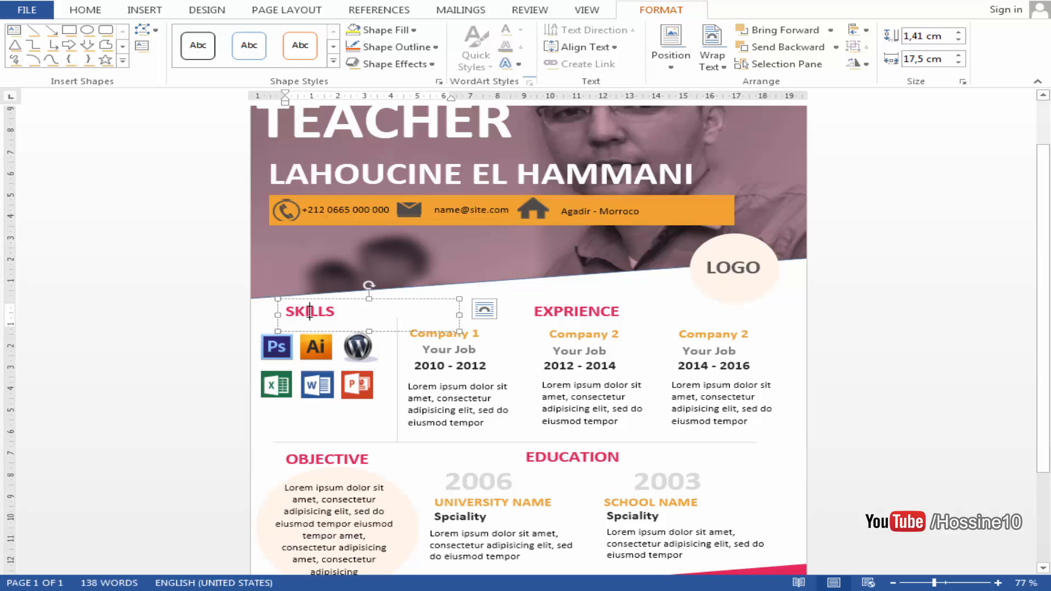
{"action": "left_click", "coordinate": [85, 11]}
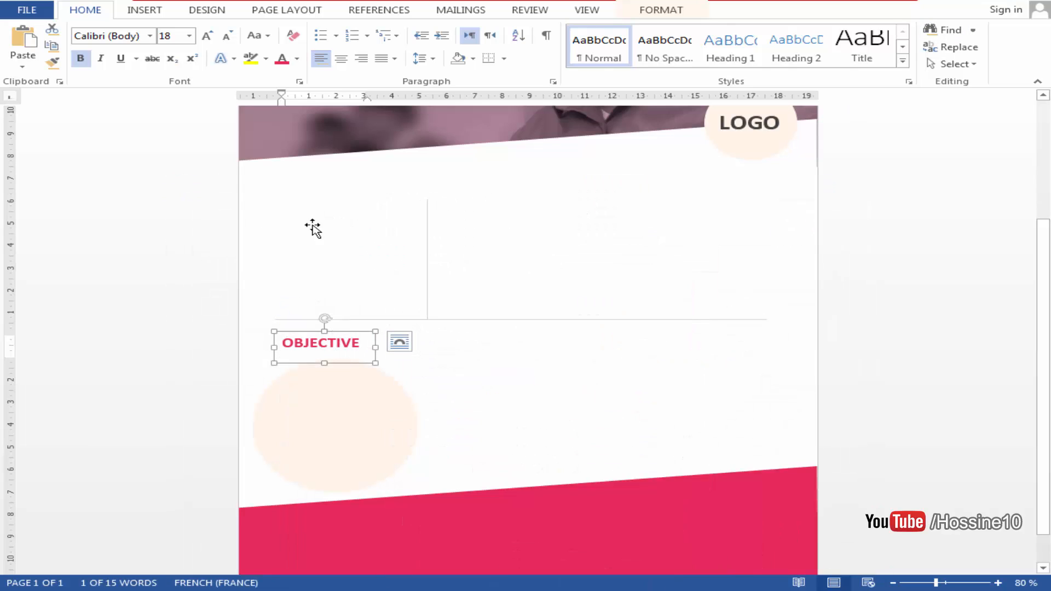
{"action": "left_click", "coordinate": [189, 36]}
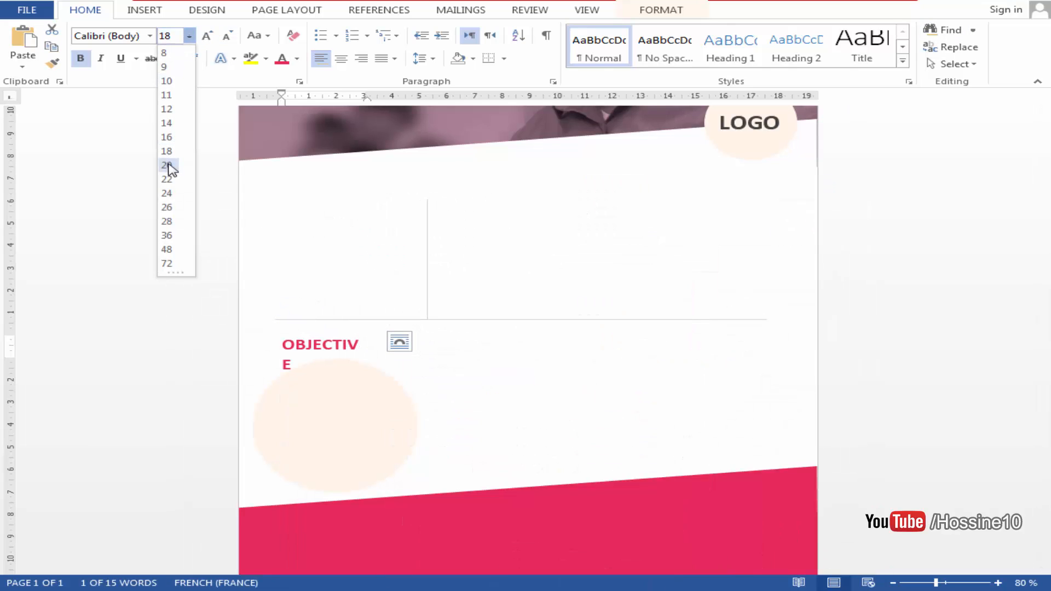
{"action": "left_click", "coordinate": [167, 166]}
{"action": "left_click_drag", "start_coordinate": [377, 360], "coordinate": [409, 356]}
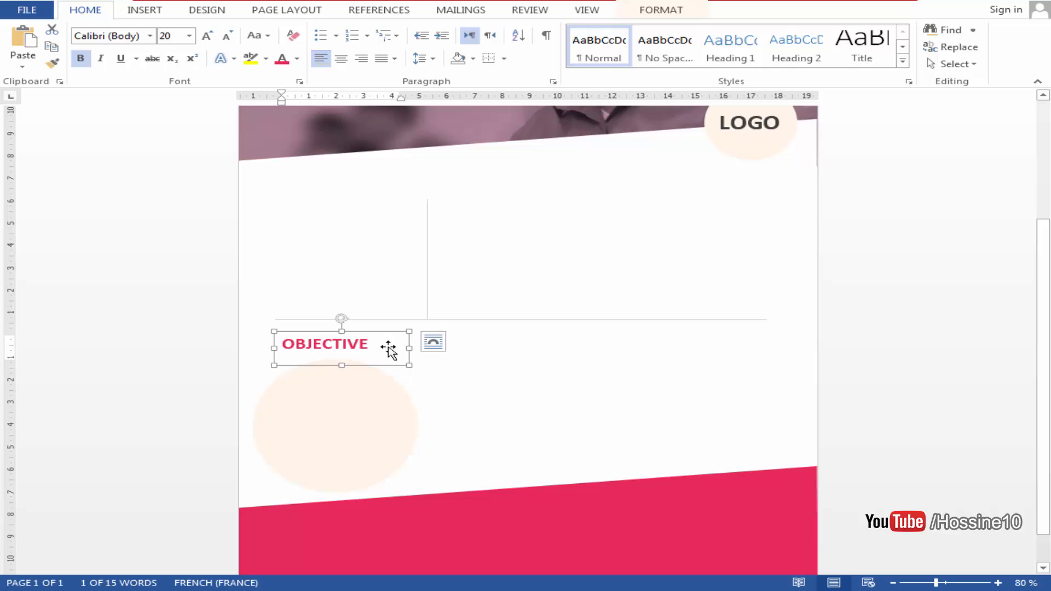
- Nudge the OBJECTIVE text box slightly down and sideways until the heading sits between the divider and the cream circle
{"action": "left_click", "coordinate": [384, 340]}
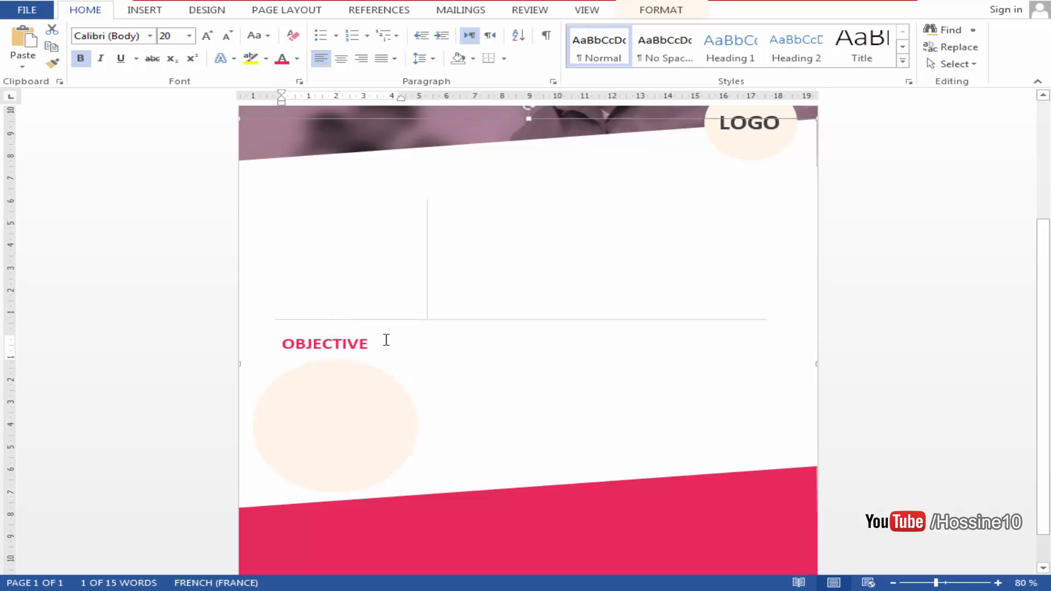
{"action": "left_click", "coordinate": [313, 343]}
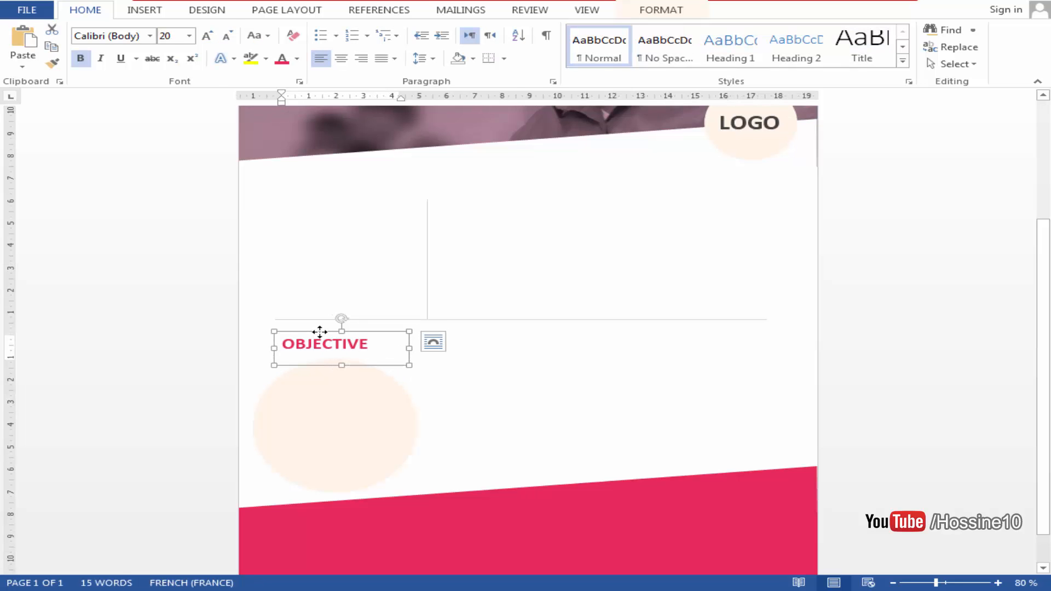
{"action": "left_click_drag", "start_coordinate": [320, 333], "coordinate": [320, 333]}
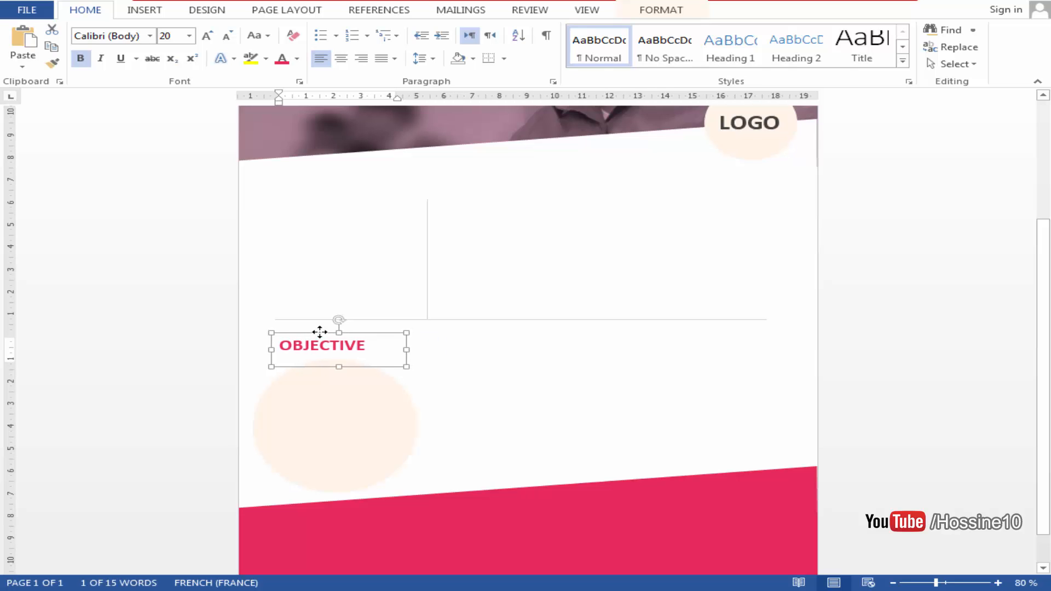
{"action": "key", "text": "Left"}
{"action": "key", "text": "Left"}
{"action": "key", "text": "Left"}
{"action": "key", "text": "Left"}
{"action": "key", "text": "Left"}
{"action": "key", "text": "Left"}
{"action": "key", "text": "Left"}
{"action": "key", "text": "Left"}
{"action": "key", "text": "Left"}
{"action": "key", "text": "Right"}
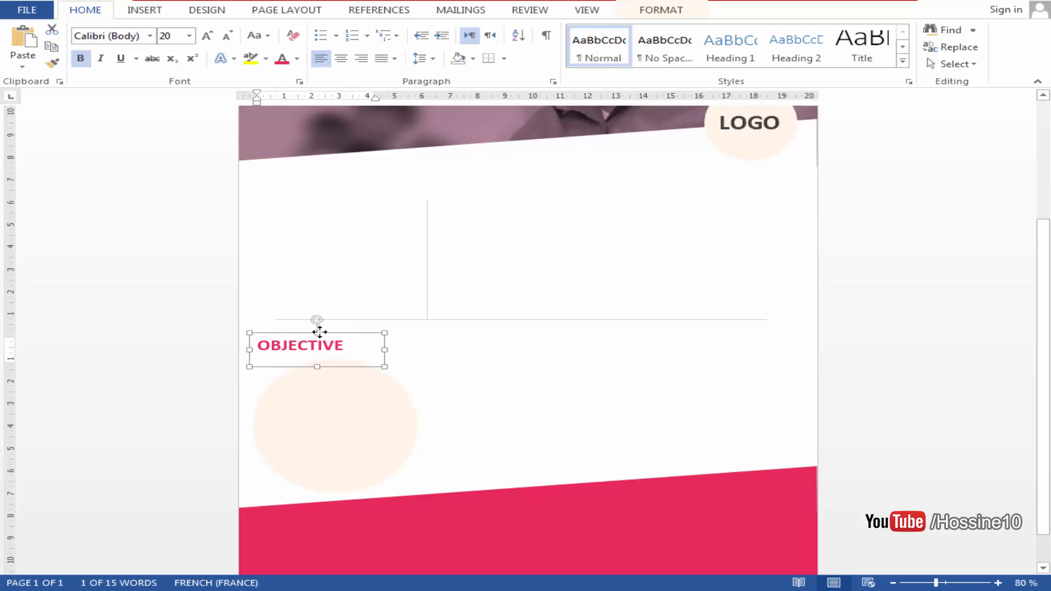
{"action": "key", "text": "Right"}
{"action": "key", "text": "Right"}
{"action": "key", "text": "Right"}
{"action": "key", "text": "Right"}
{"action": "key", "text": "Right"}
{"action": "key", "text": "Right"}
{"action": "key", "text": "Right"}
{"action": "key", "text": "Right"}
{"action": "key", "text": "Right"}
{"action": "key", "text": "Right"}
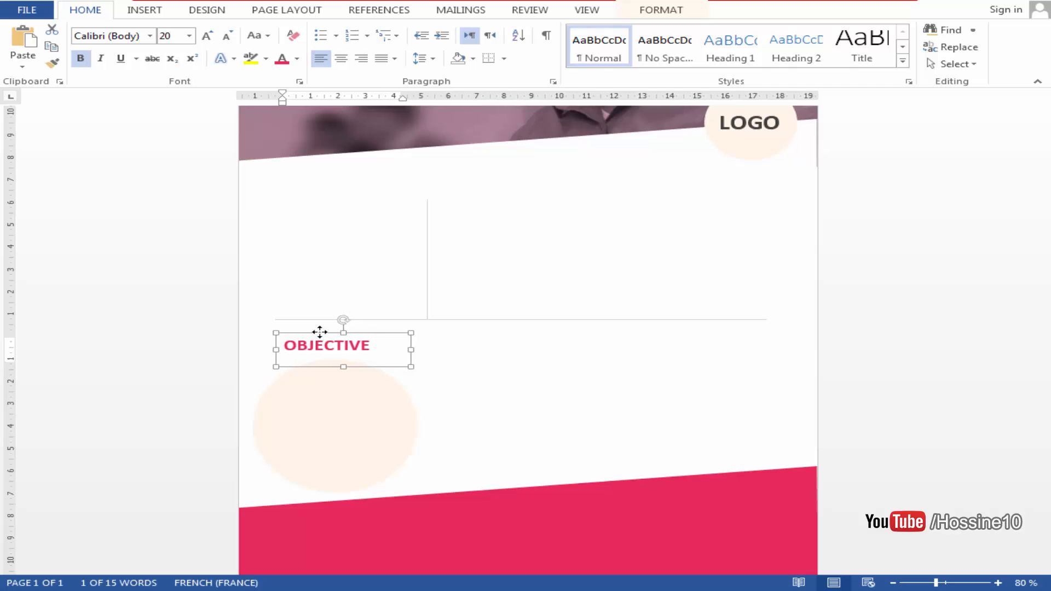
{"action": "key", "text": "Left"}
- Copy the Lorem ipsum text box under OBJECTIVE in hossine.docx and paste it into Document4
{"action": "left_click", "coordinate": [321, 404]}
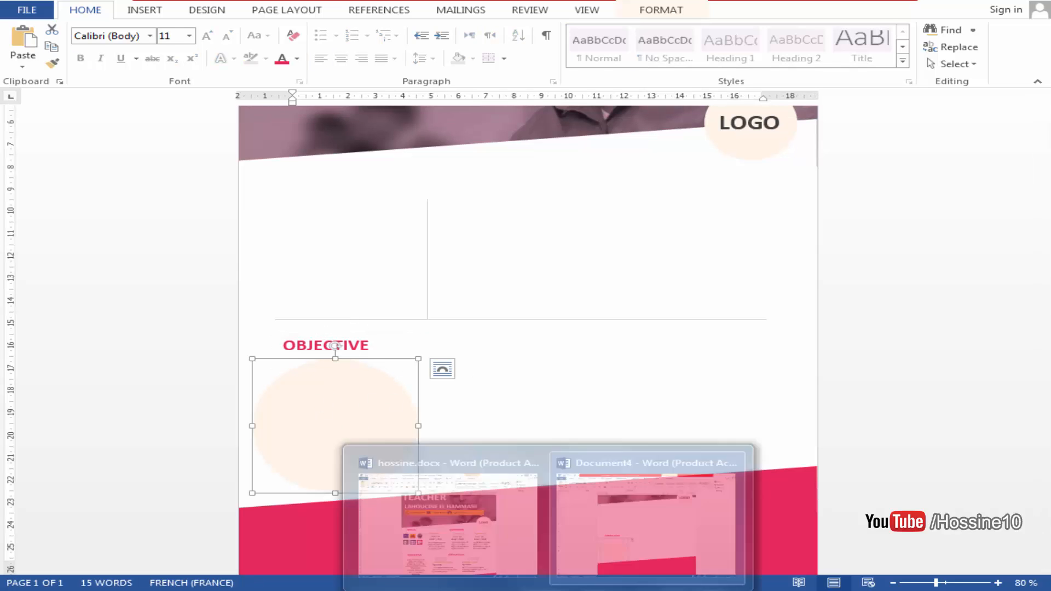
{"action": "left_click", "coordinate": [386, 487]}
{"action": "left_click", "coordinate": [370, 523]}
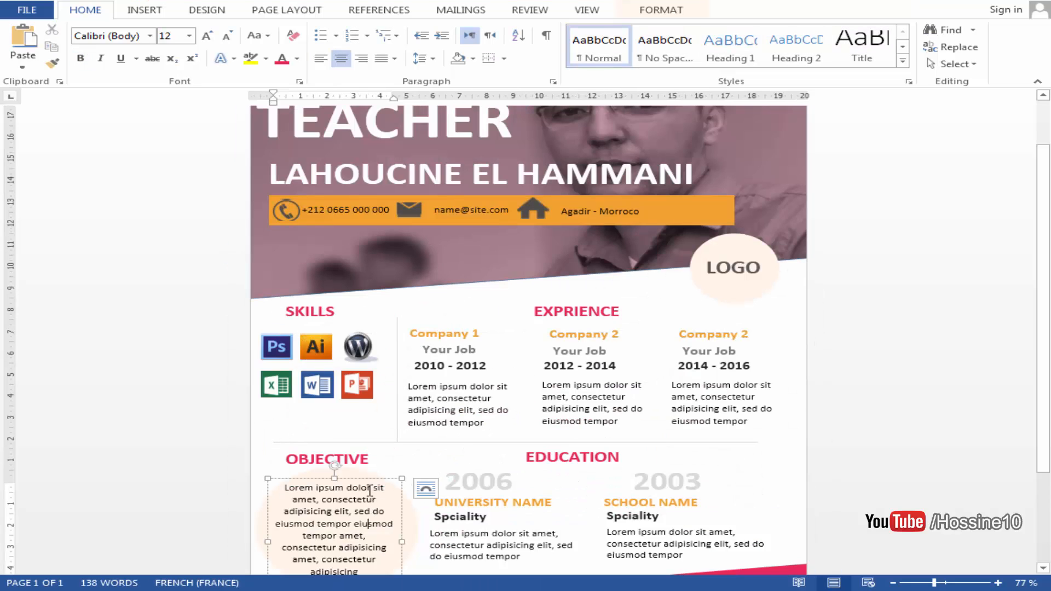
{"action": "left_click", "coordinate": [371, 478]}
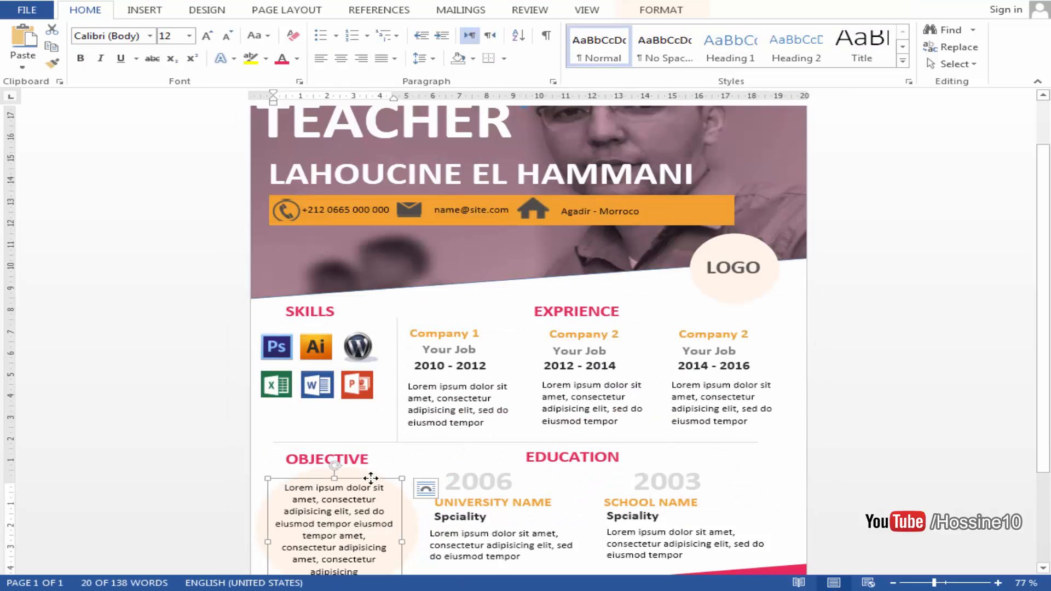
{"action": "left_click", "coordinate": [570, 540]}
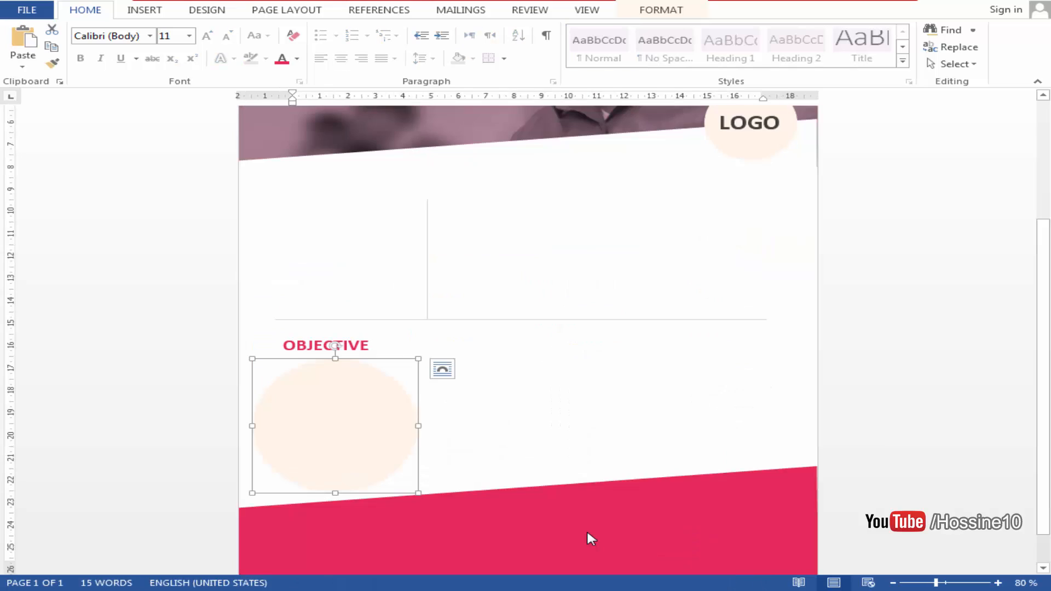
{"action": "key", "text": "ctrl+v"}
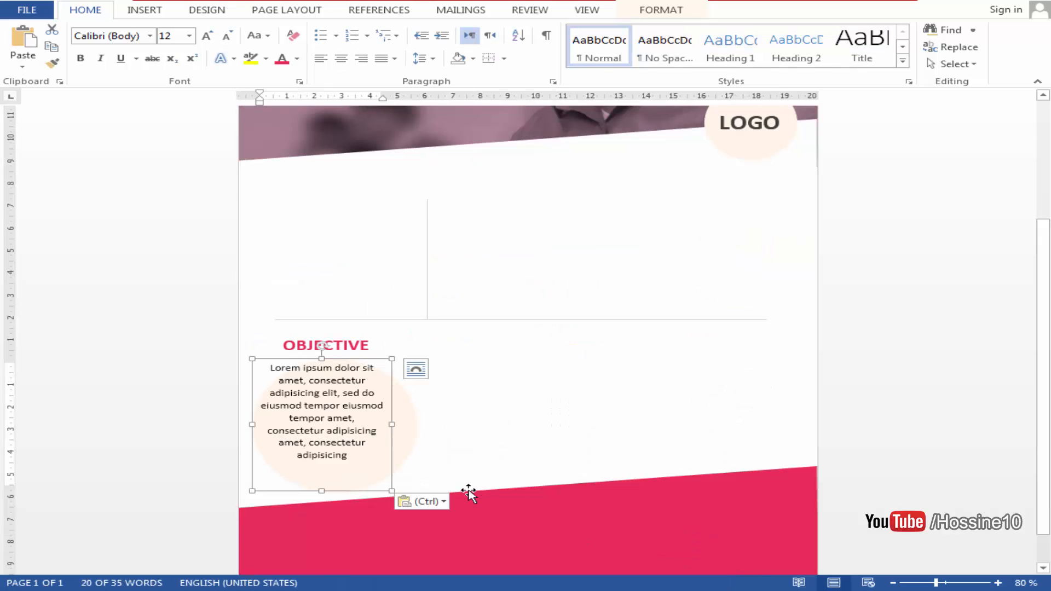
- Nudge the pasted Lorem ipsum text box down and right until its text is centred in the cream circle
{"action": "key", "text": "Down"}
{"action": "key", "text": "Down"}
{"action": "key", "text": "Down"}
{"action": "key", "text": "Down"}
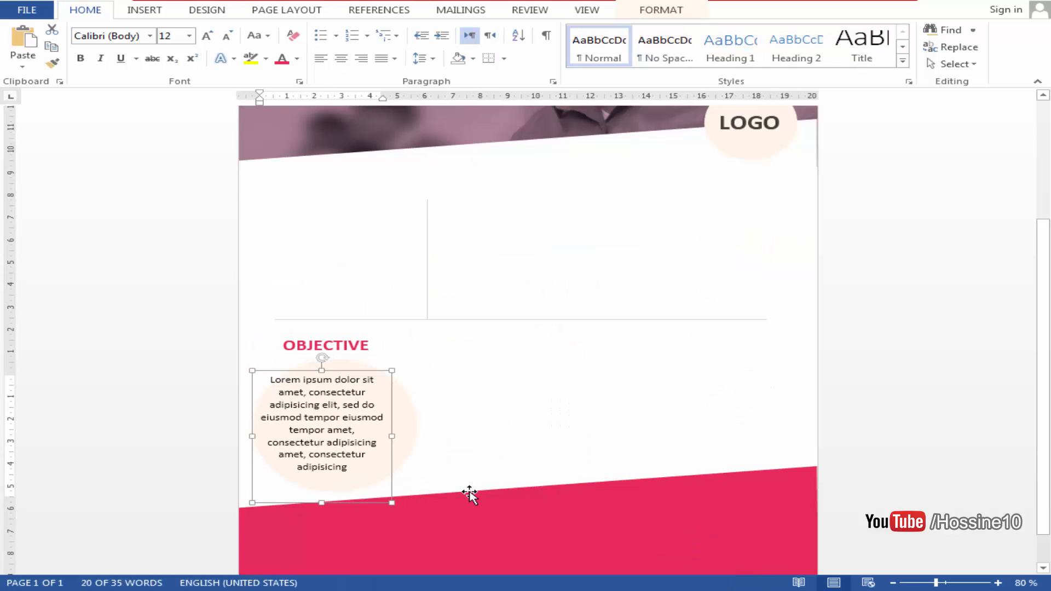
{"action": "key", "text": "Right"}
{"action": "key", "text": "Right"}
{"action": "key", "text": "Right"}
{"action": "key", "text": "Right"}
{"action": "key", "text": "Down"}
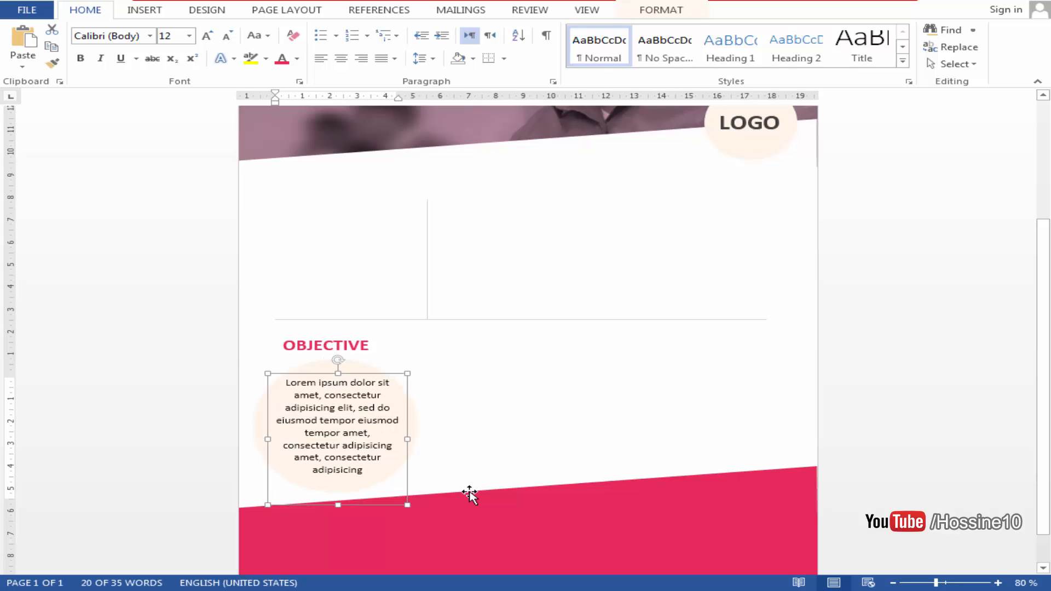
{"action": "key", "text": "ctrl+Left"}
{"action": "key", "text": "ctrl+Left"}
{"action": "key", "text": "ctrl+Down"}
{"action": "key", "text": "ctrl+Down"}
{"action": "key", "text": "ctrl+Left"}
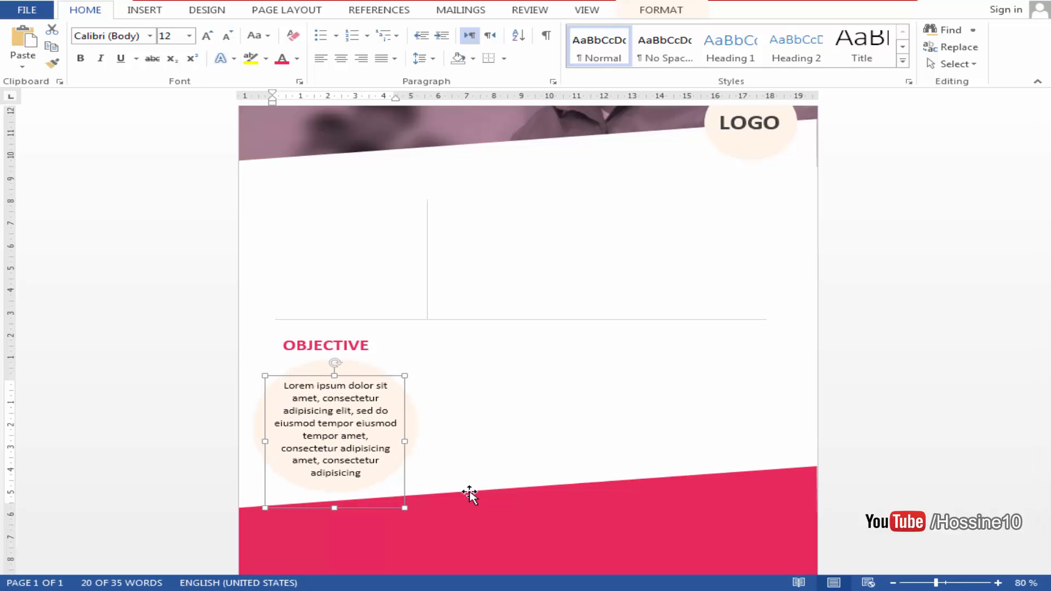